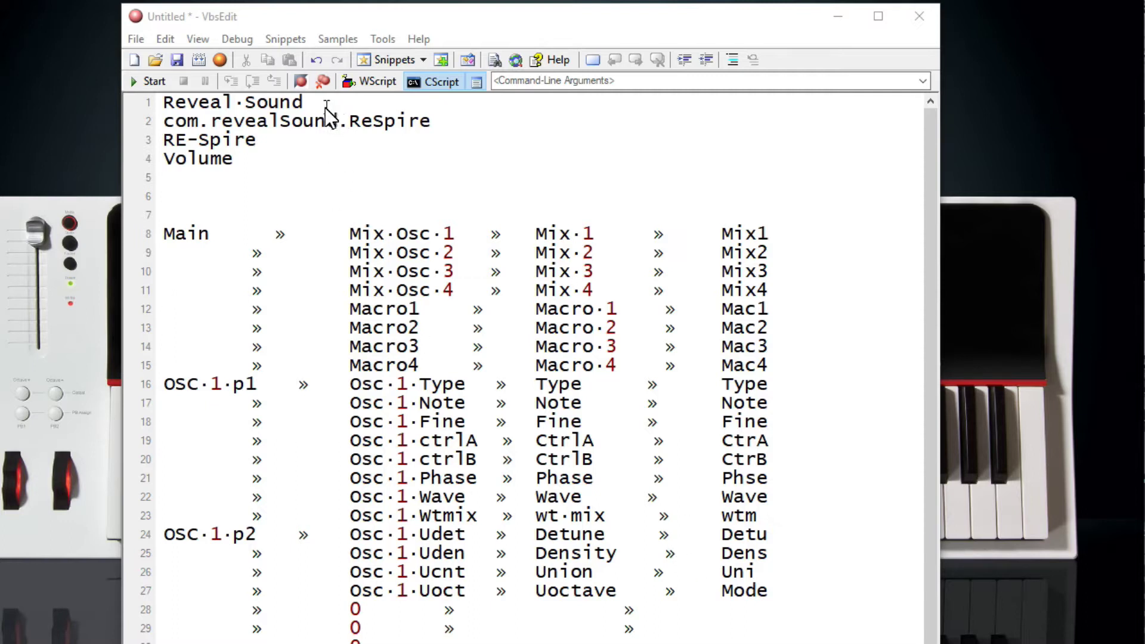
# Select in turn the manufacturer, device identifier, RE-Spire name and Volume lines
pyautogui.moveTo(304, 103); pyautogui.dragTo(161, 111)
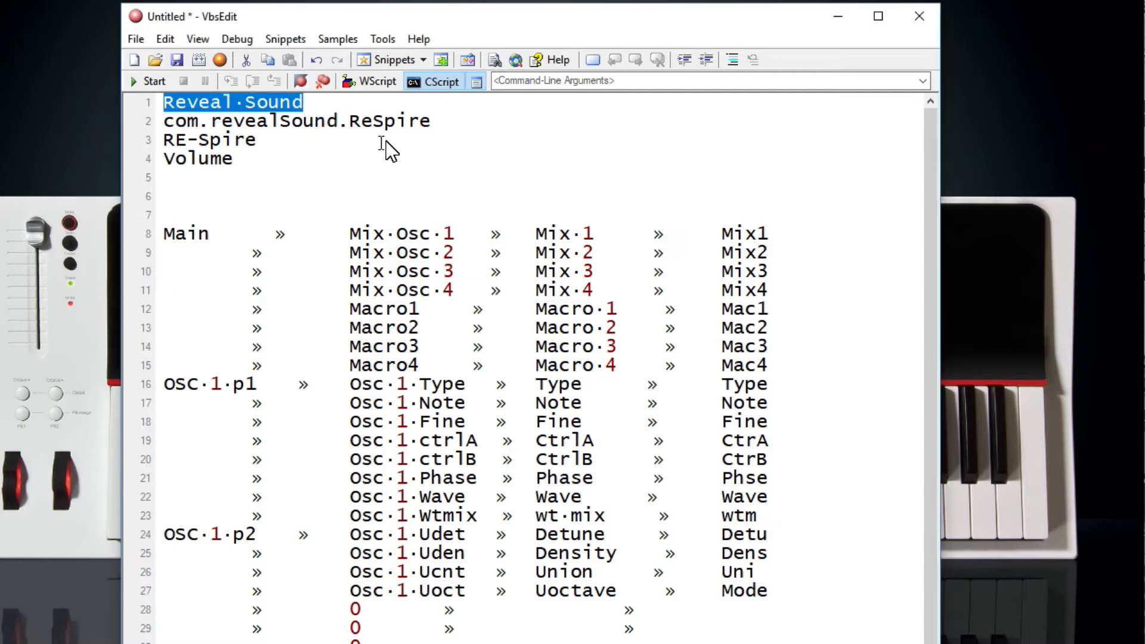
pyautogui.moveTo(441, 123); pyautogui.dragTo(153, 127)
pyautogui.moveTo(263, 138); pyautogui.dragTo(152, 143)
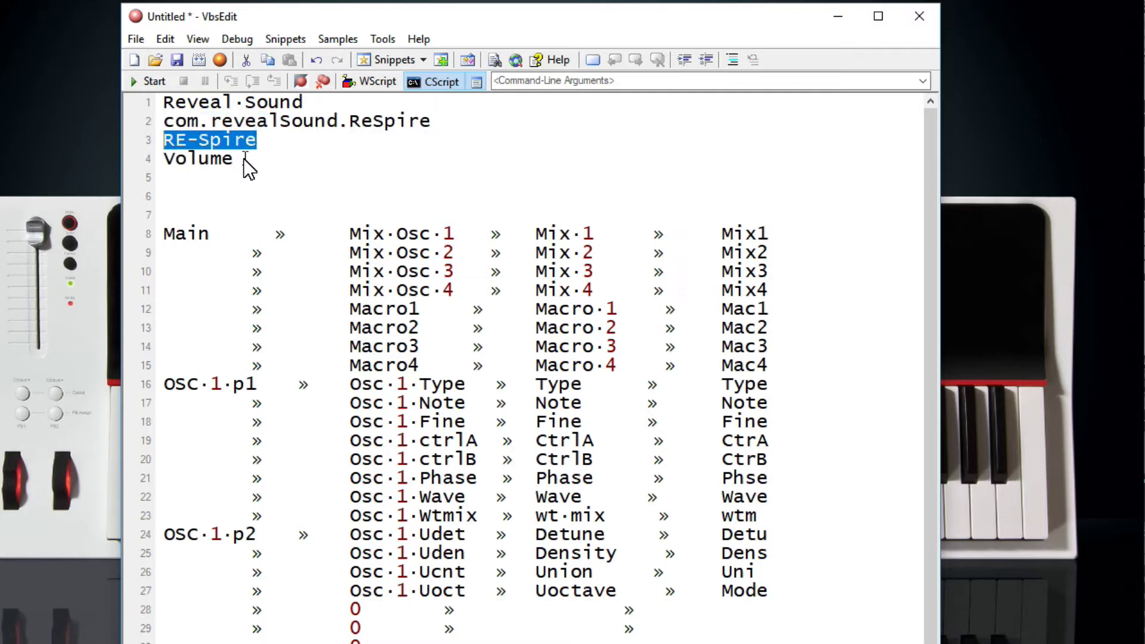
pyautogui.moveTo(243, 158); pyautogui.dragTo(165, 161)
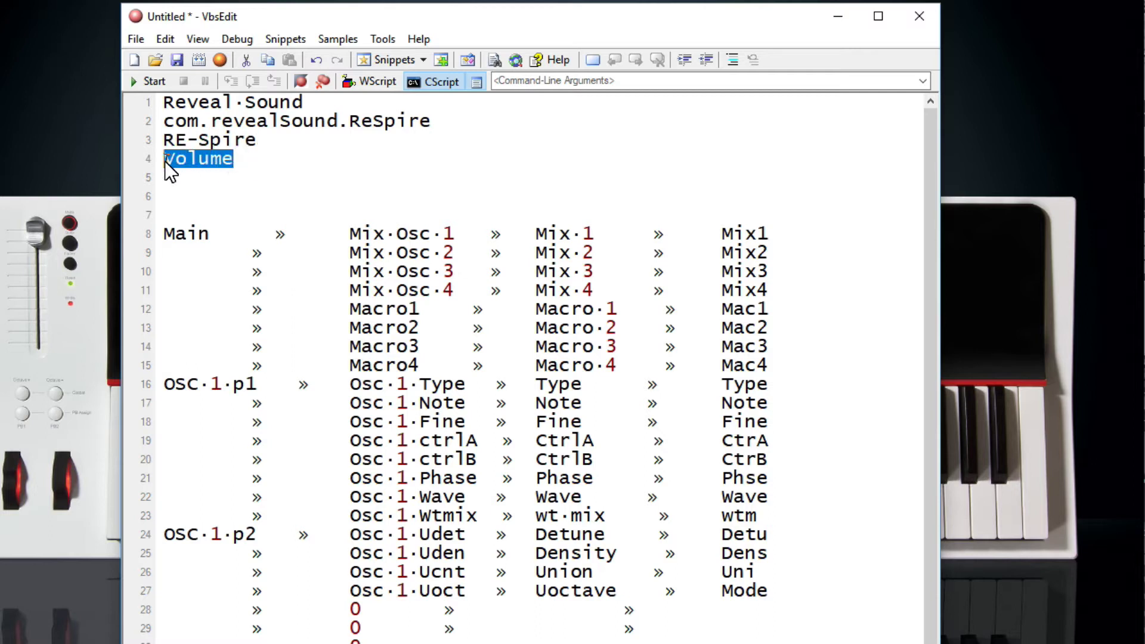
# On empty line 6, write the tab-separated header Pagename, Control, 8, 4
pyautogui.click(180, 201)
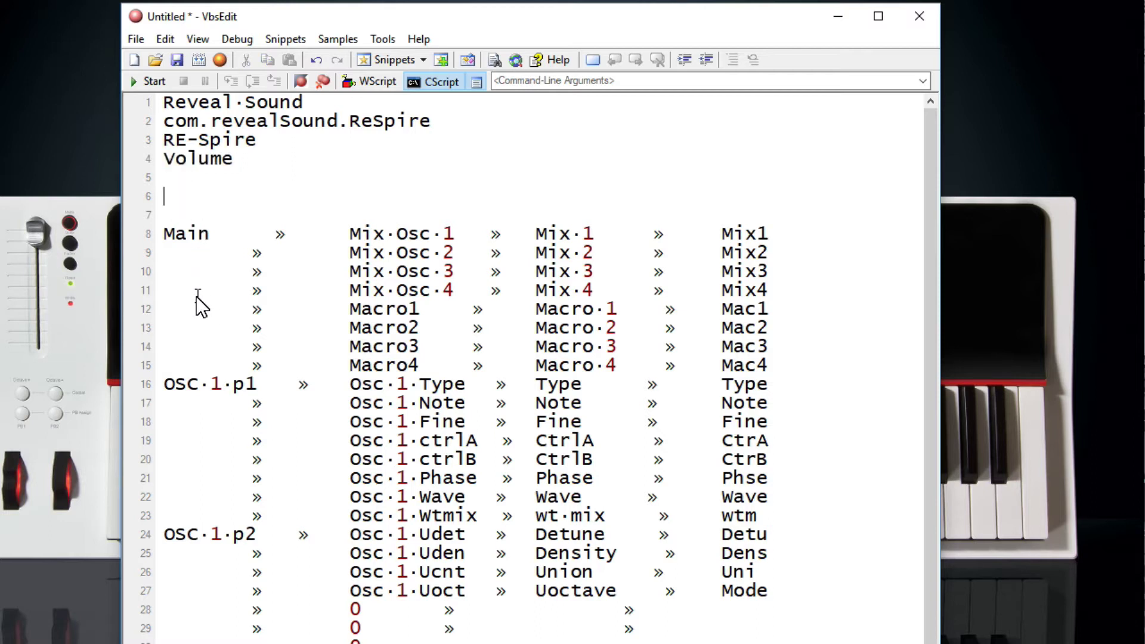
pyautogui.write('Pagename')
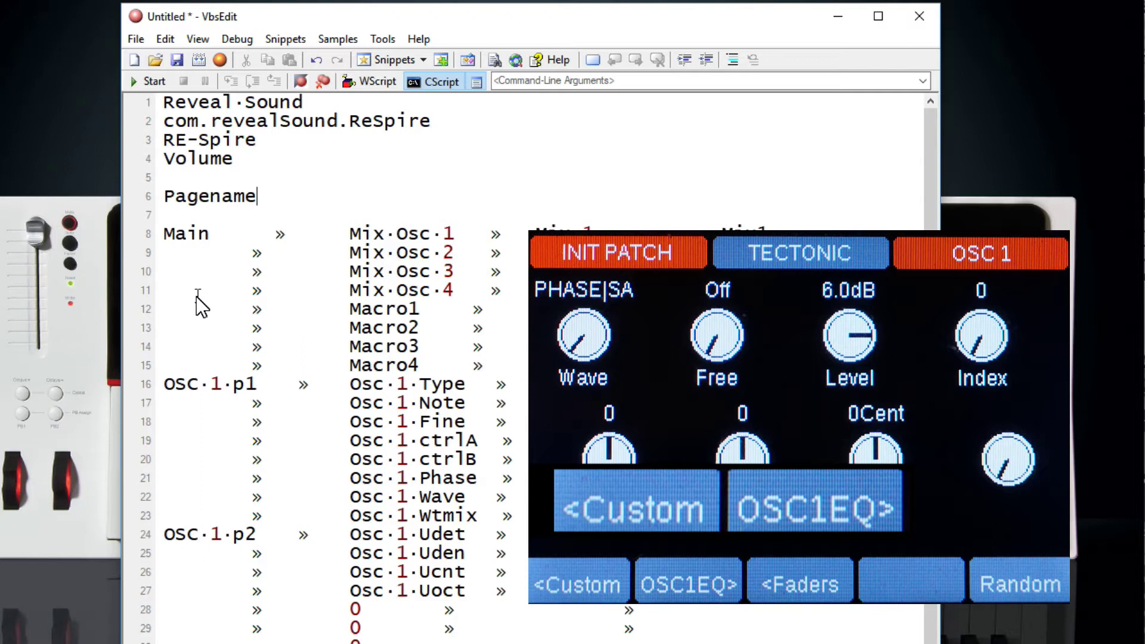
pyautogui.press('Tab')
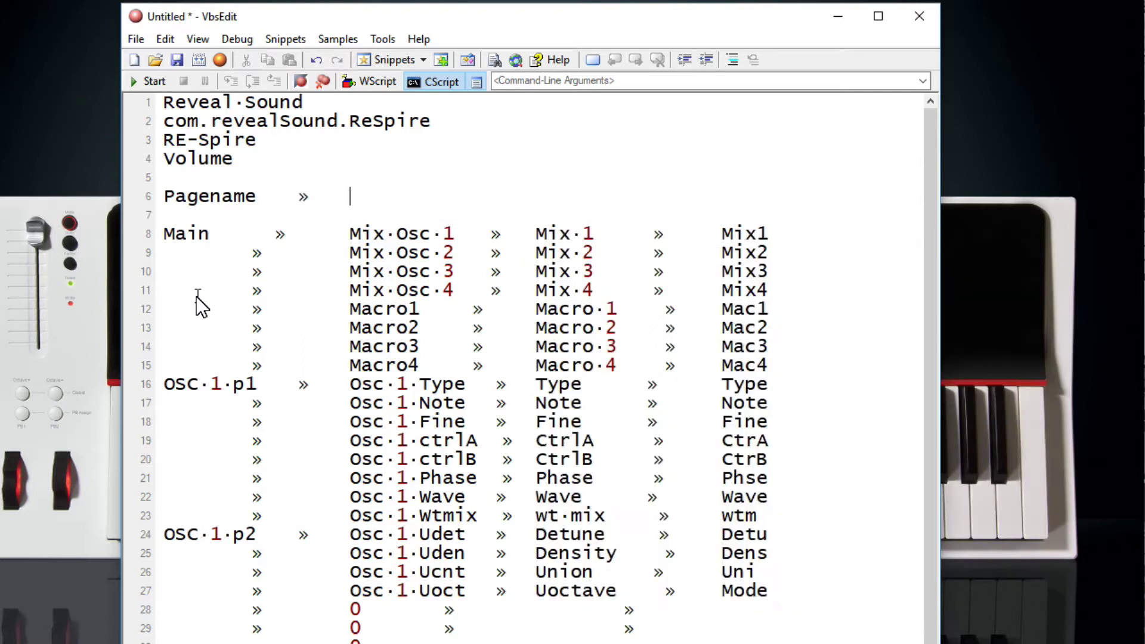
pyautogui.write('Control')
pyautogui.press('Tab')
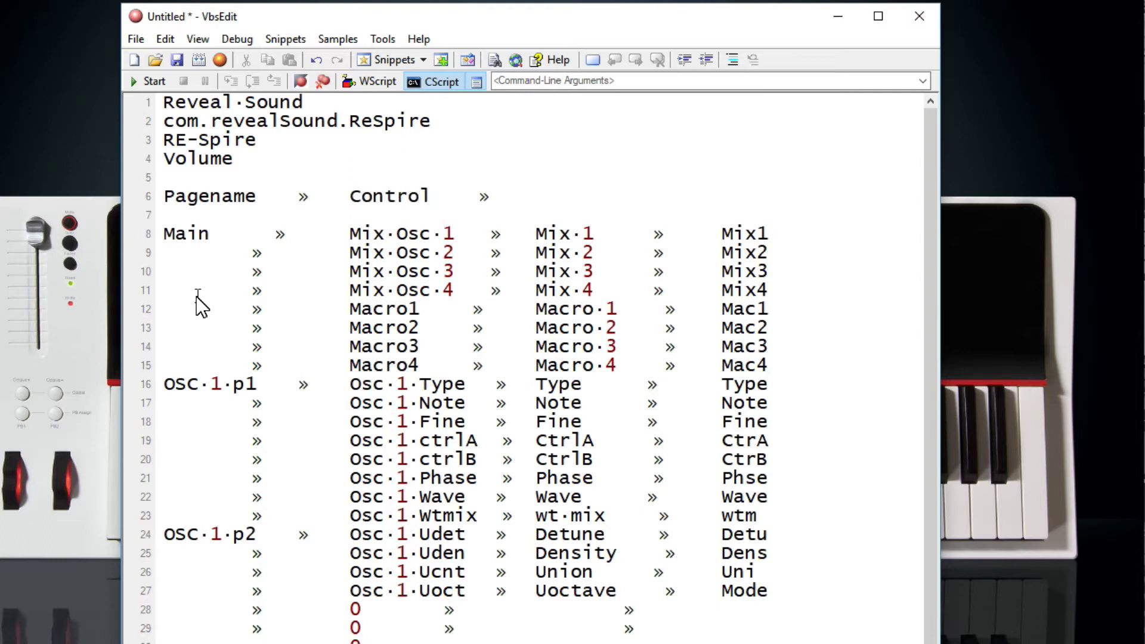
pyautogui.write('8')
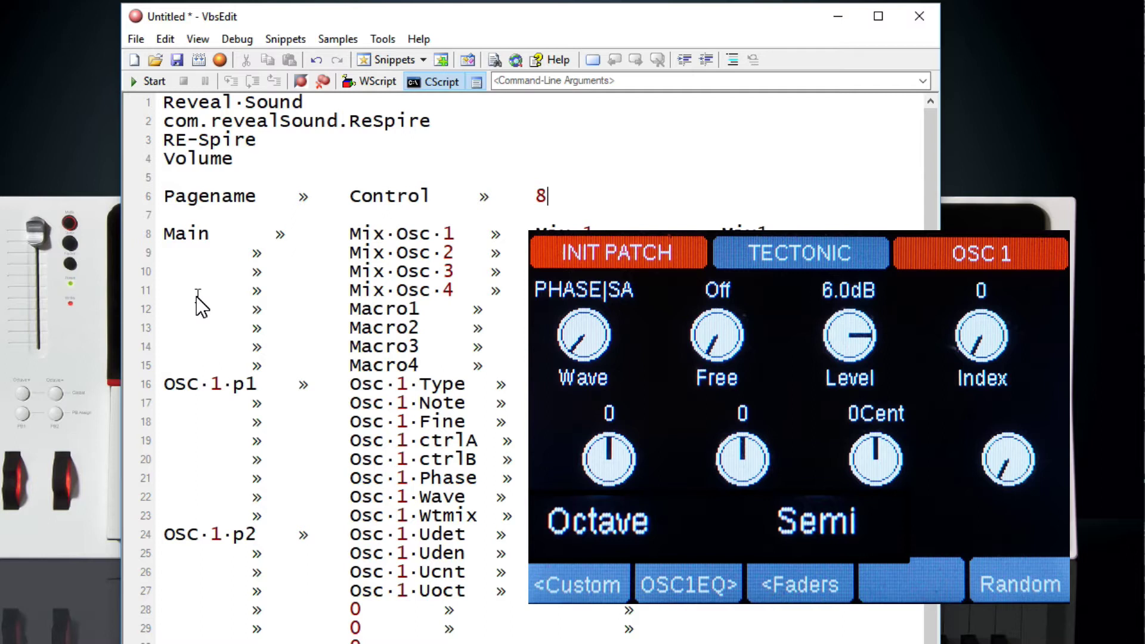
pyautogui.press('Tab')
pyautogui.write('4')
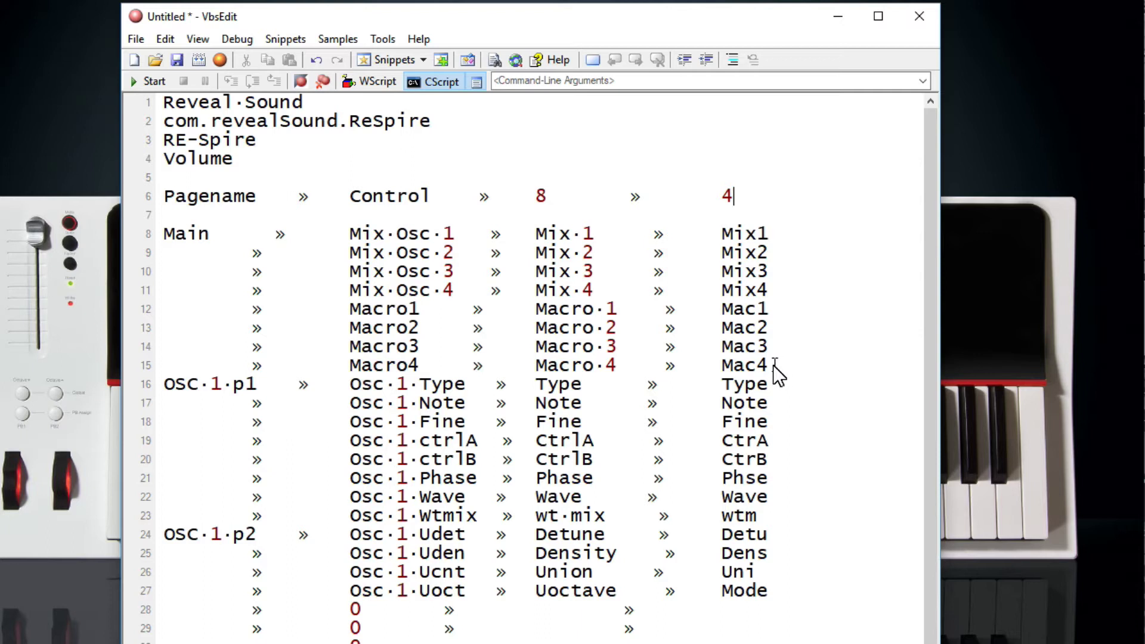
pyautogui.moveTo(773, 368); pyautogui.dragTo(159, 241)
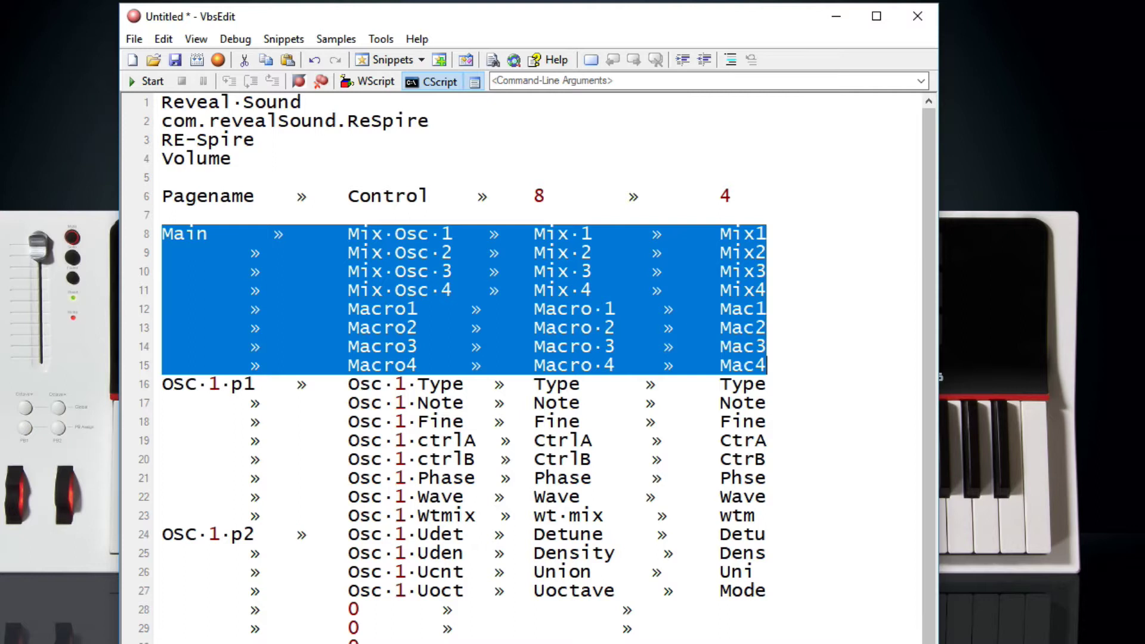
pyautogui.scroll(-2, 650, 583)
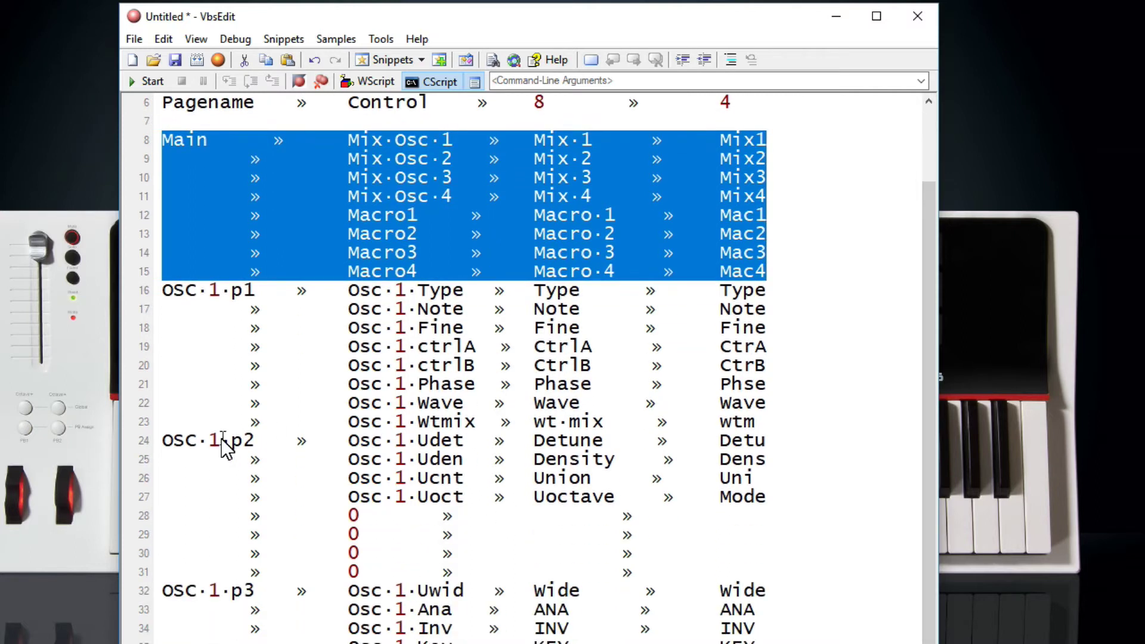
pyautogui.moveTo(164, 440); pyautogui.dragTo(796, 571)
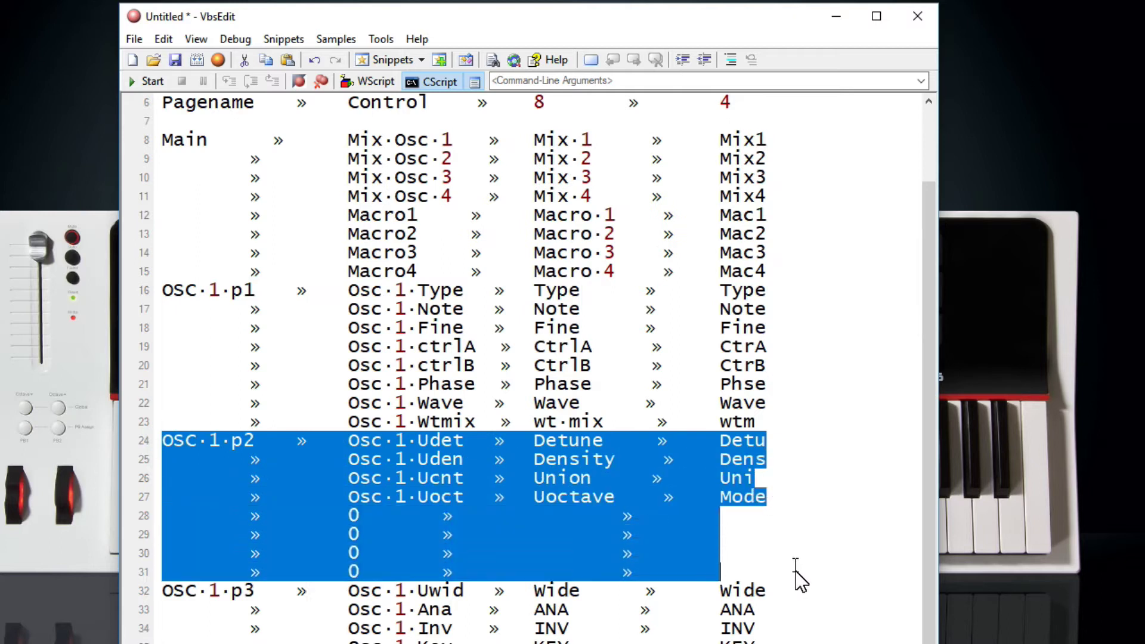
pyautogui.click(377, 567)
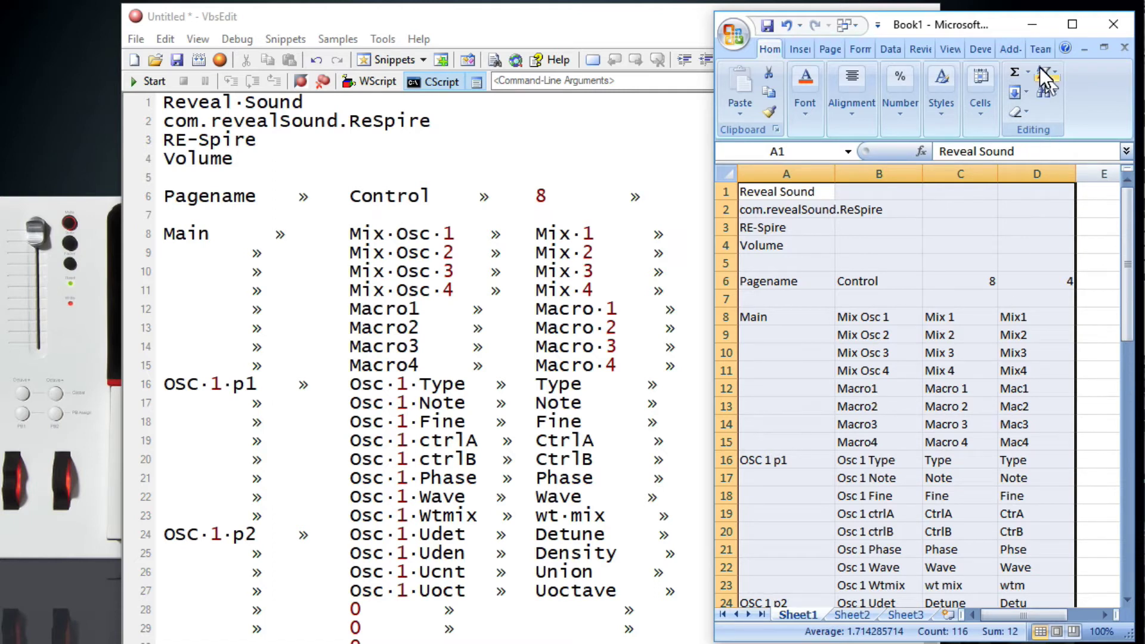
# Minimise the Excel workbook window so the Reason rack shows
pyautogui.click(1034, 24)
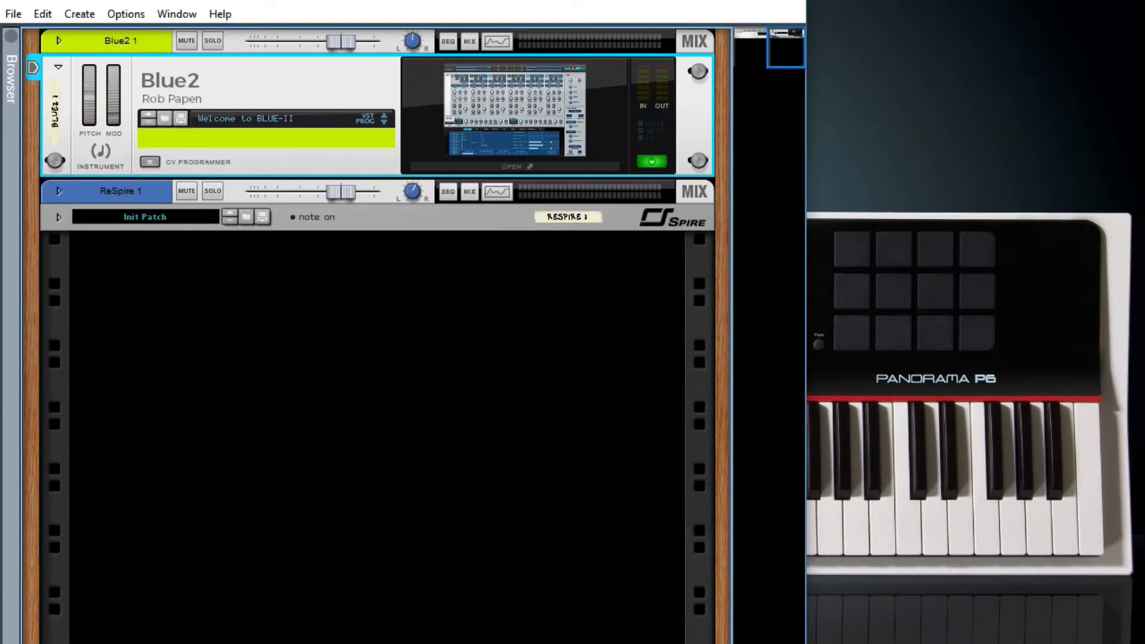
# Select Blue2 in the rack and export its remote info, saving Blue2 Remote Info.txt in RAW
pyautogui.click(347, 219)
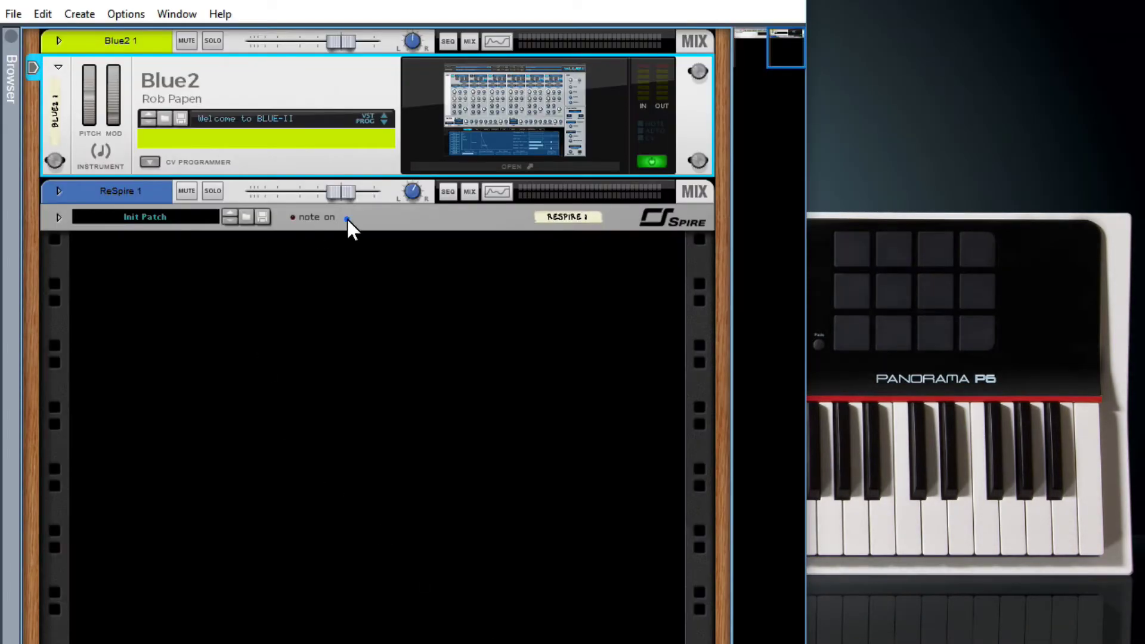
pyautogui.click(294, 90)
pyautogui.click(11, 14)
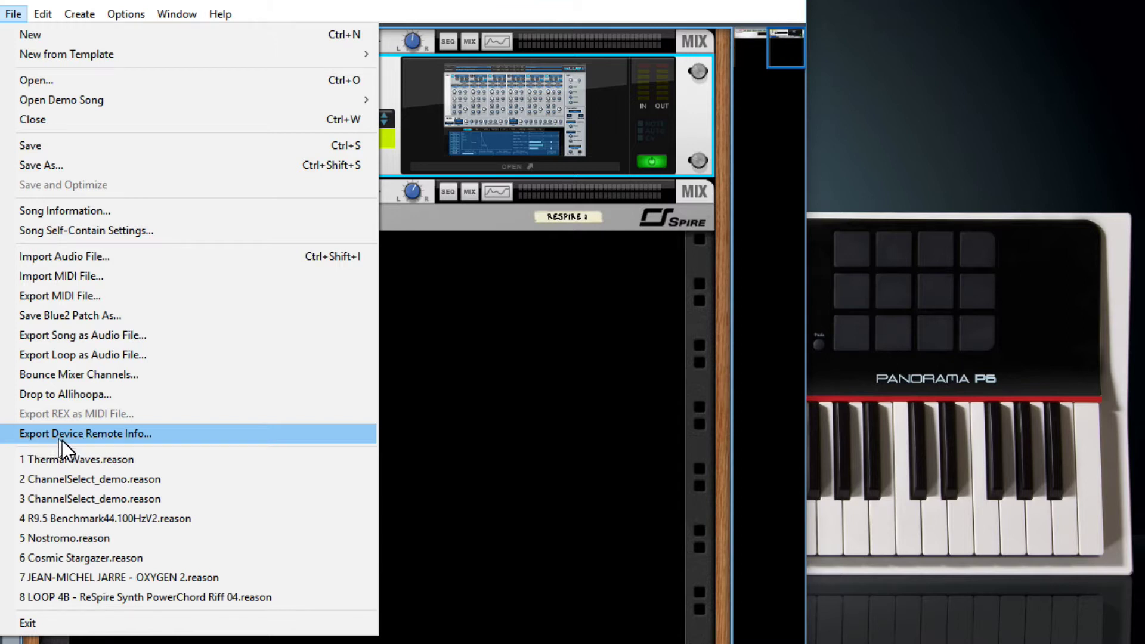
pyautogui.click(189, 433)
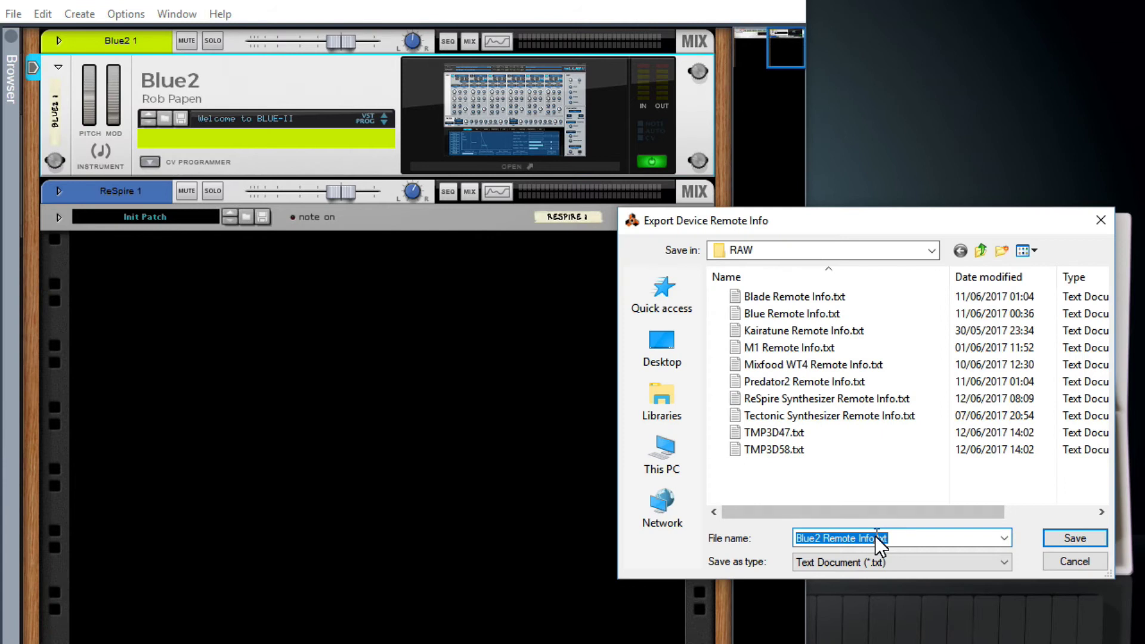
pyautogui.click(1087, 544)
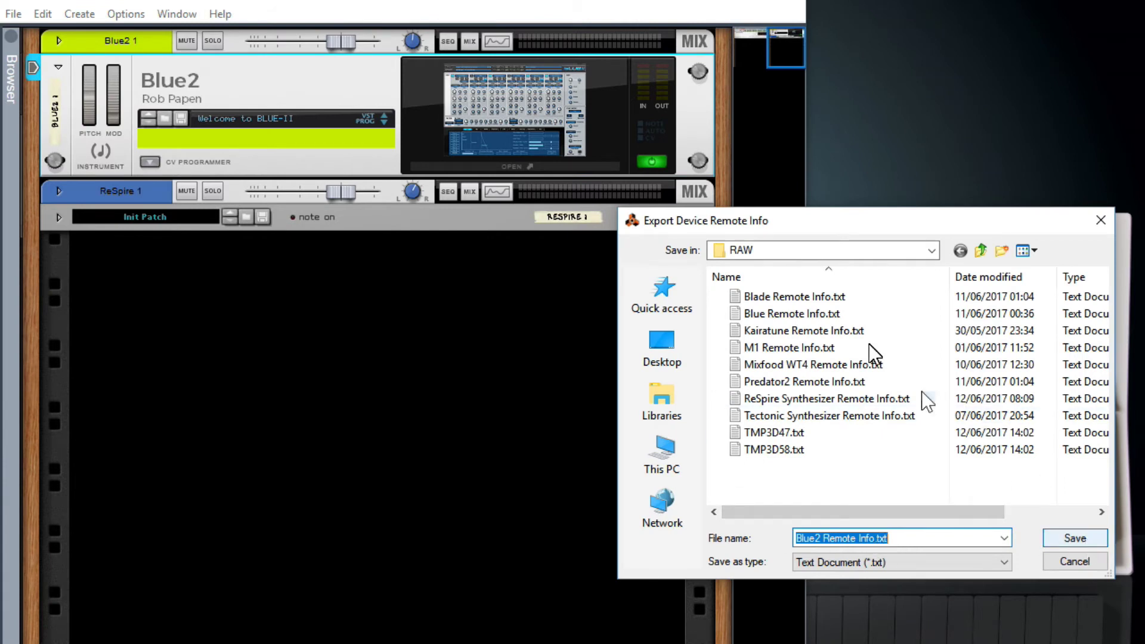
pyautogui.click(1065, 538)
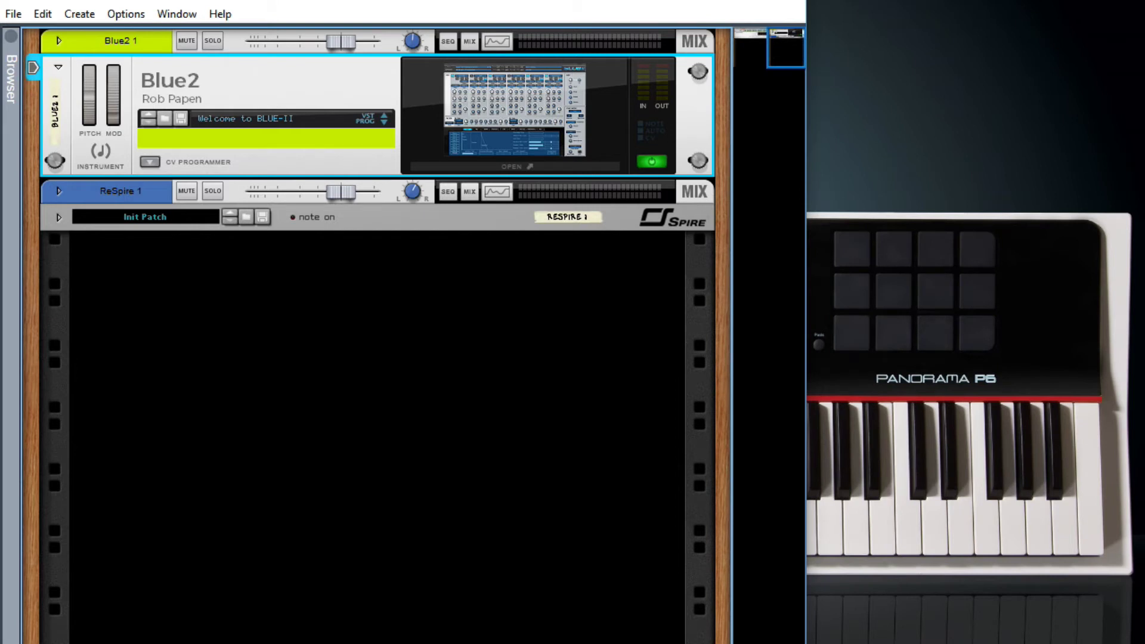
# Preview Blue2 Remote Info.txt in Notepad, then open it with Microsoft Office Excel
pyautogui.hotkey('alt', 'Tab')
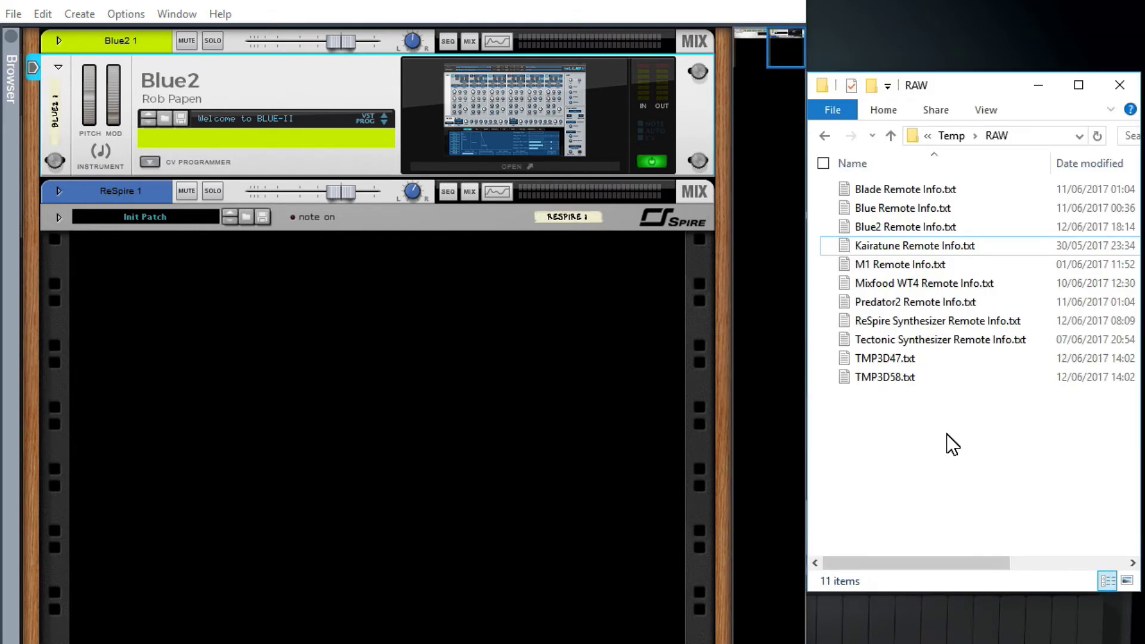
pyautogui.click(911, 229)
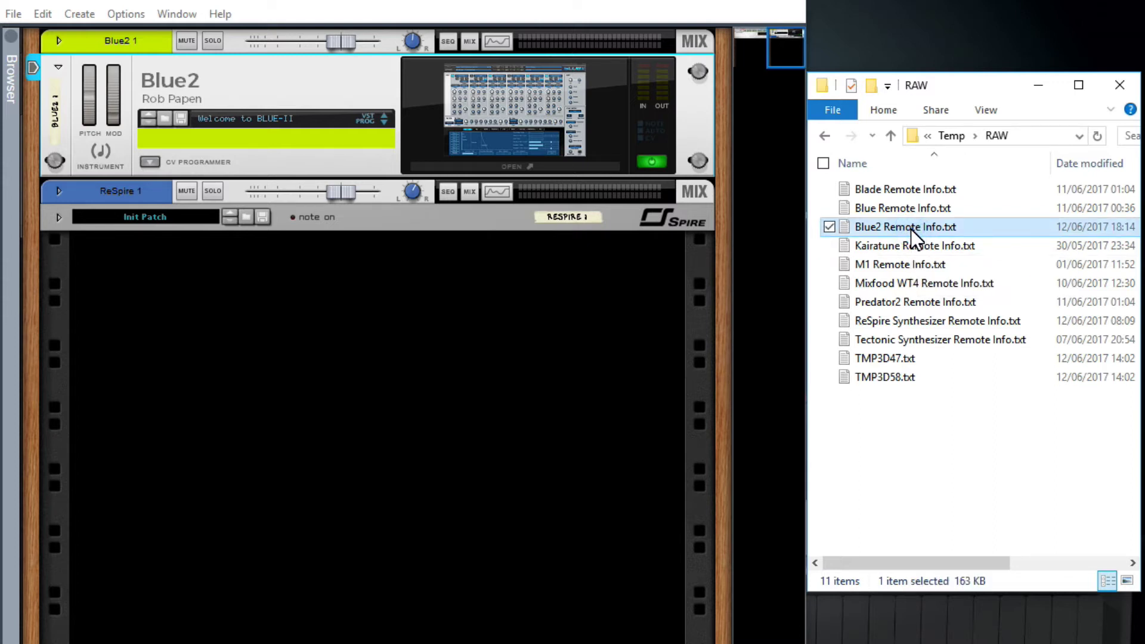
pyautogui.doubleClick(911, 229)
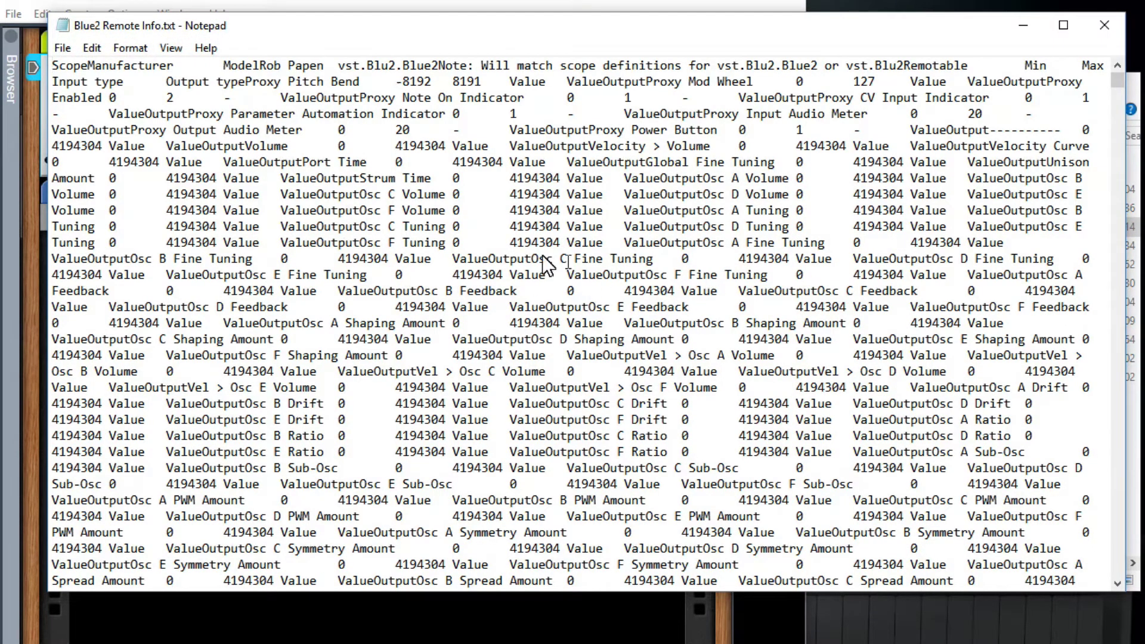
pyautogui.click(1103, 25)
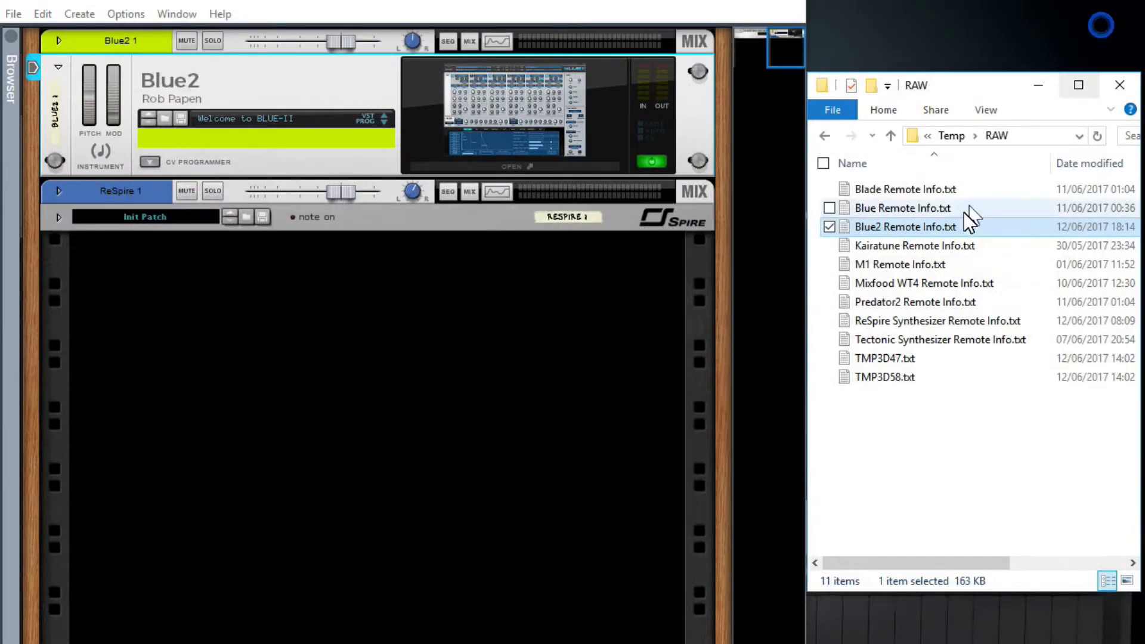
pyautogui.rightClick(919, 226)
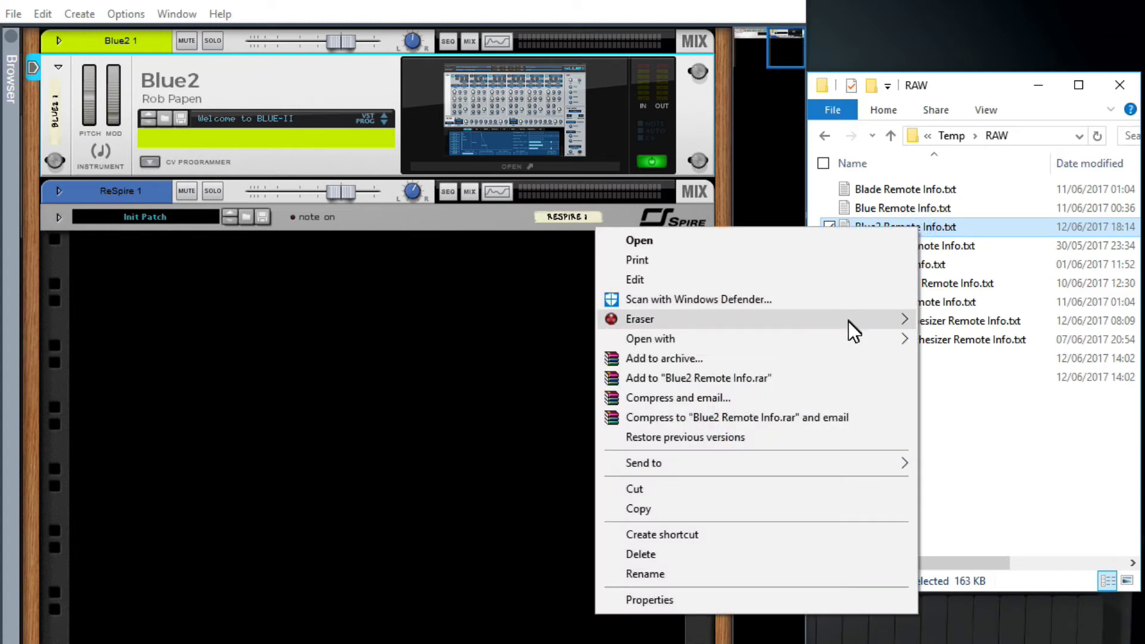
pyautogui.moveTo(799, 339)
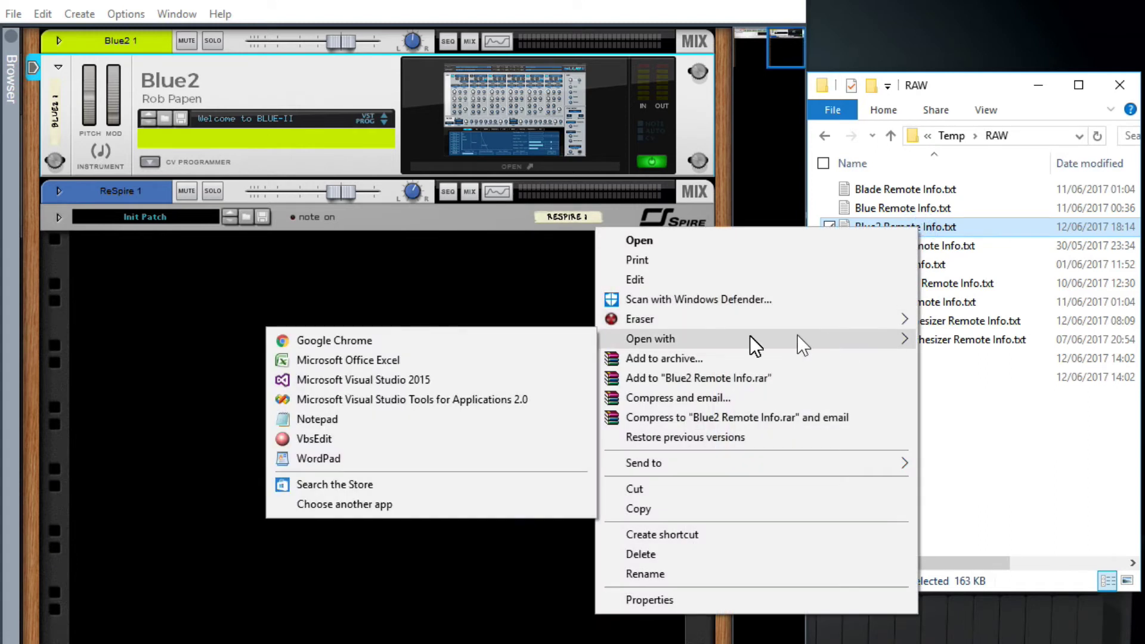
pyautogui.click(414, 362)
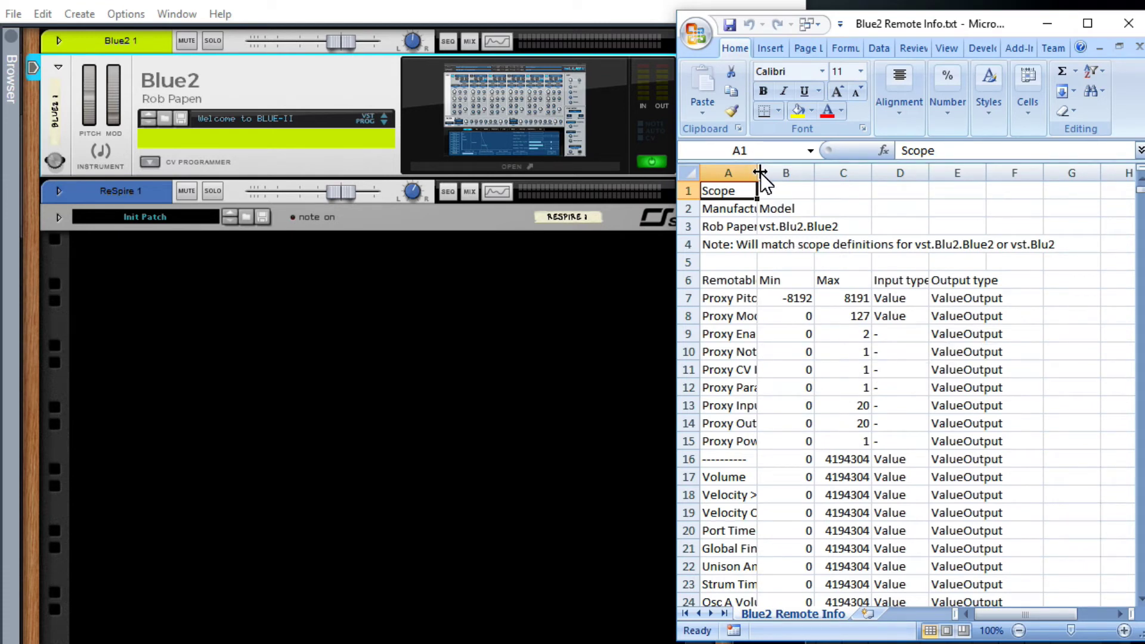
# Widen column A, clear the Scope and Manufacturer cells, and move vst.Blu2.Blue2 over the note
pyautogui.moveTo(758, 173); pyautogui.dragTo(803, 176)
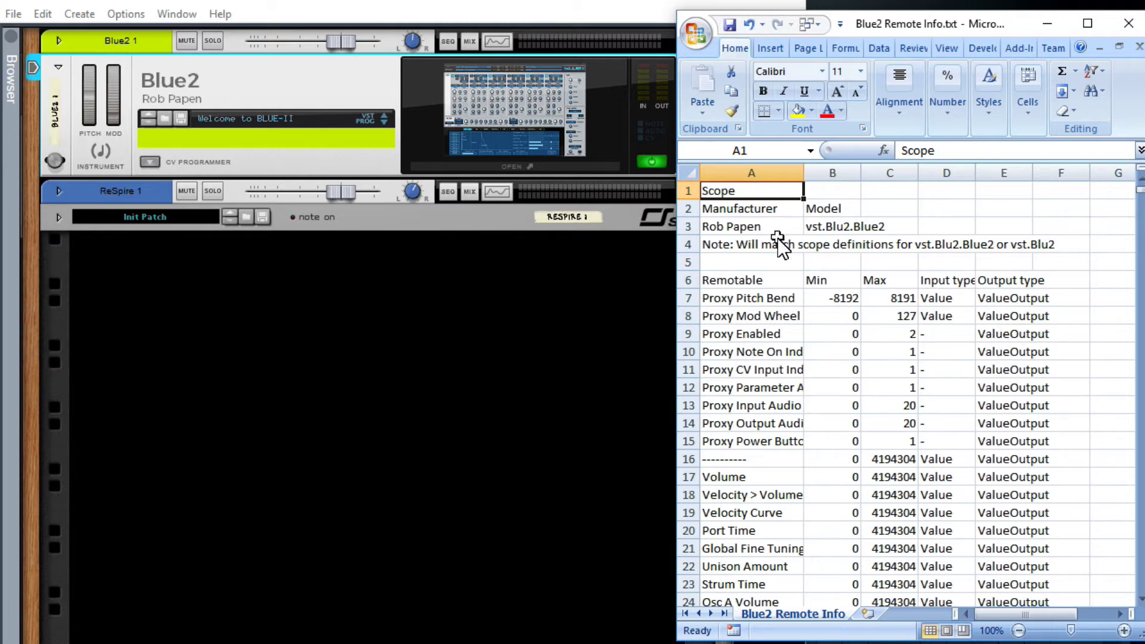
pyautogui.moveTo(766, 193); pyautogui.dragTo(772, 207)
pyautogui.press('Delete')
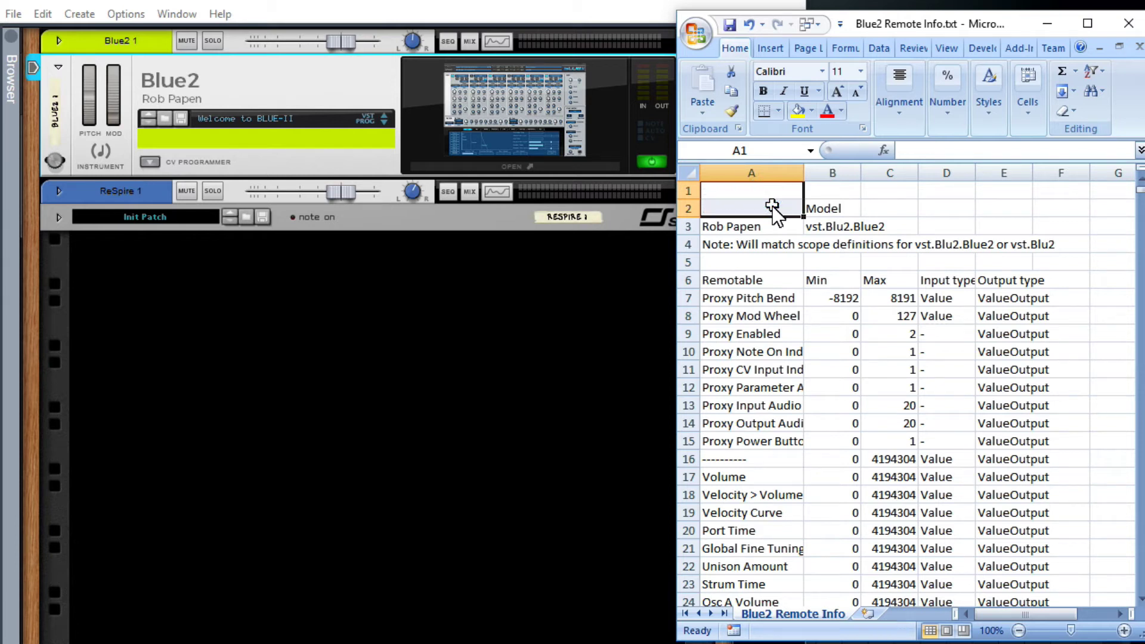
pyautogui.press('Right')
pyautogui.press('Down')
pyautogui.press('Down')
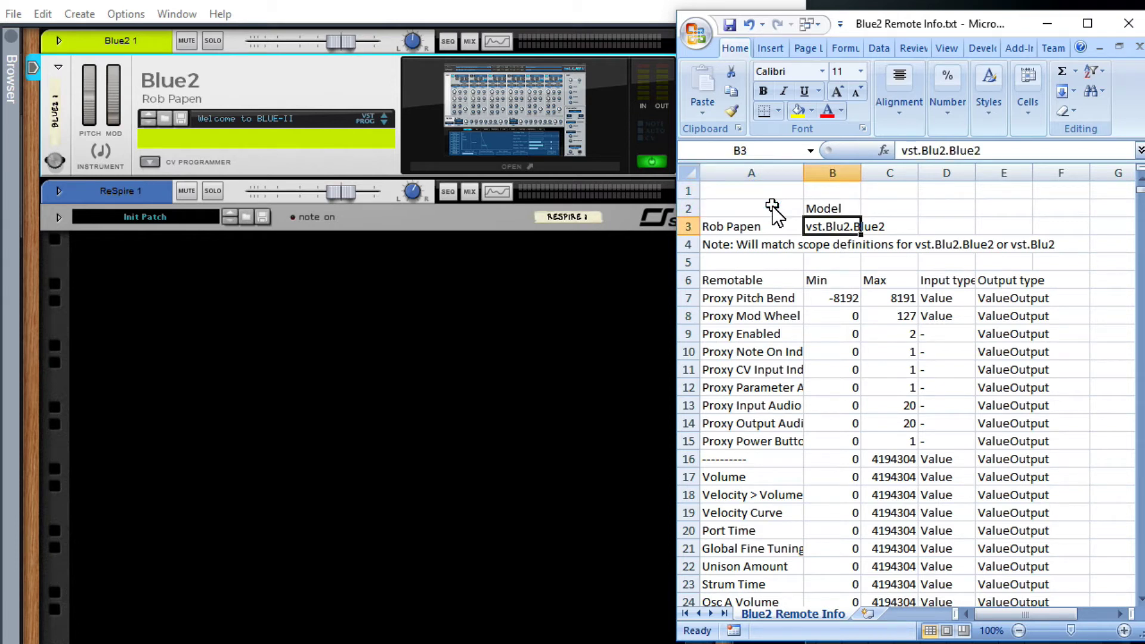
pyautogui.hotkey('ctrl', 'x')
pyautogui.press('Down')
pyautogui.press('Left')
pyautogui.press('Return')
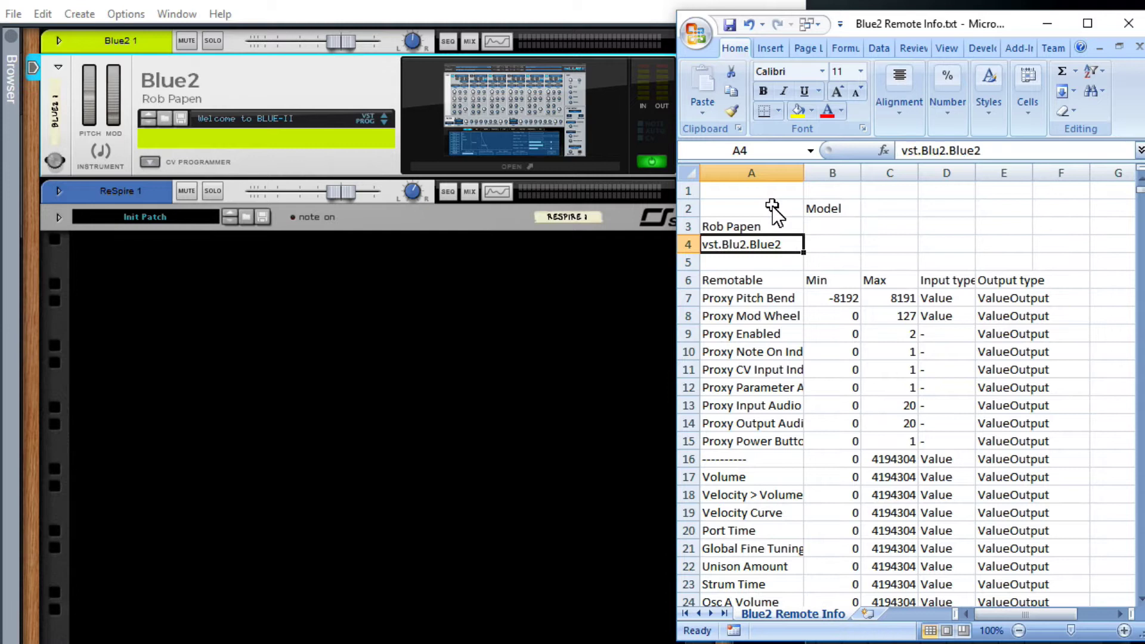
# Move the manufacturer and vst.Blu2.Blue2 entries into A1:A2 and clear the leftover Model heading
pyautogui.press('Up')
pyautogui.hotkey('shift', 'Down')
pyautogui.hotkey('ctrl', 'x')
pyautogui.press('Up')
pyautogui.press('Up')
pyautogui.press('Return')
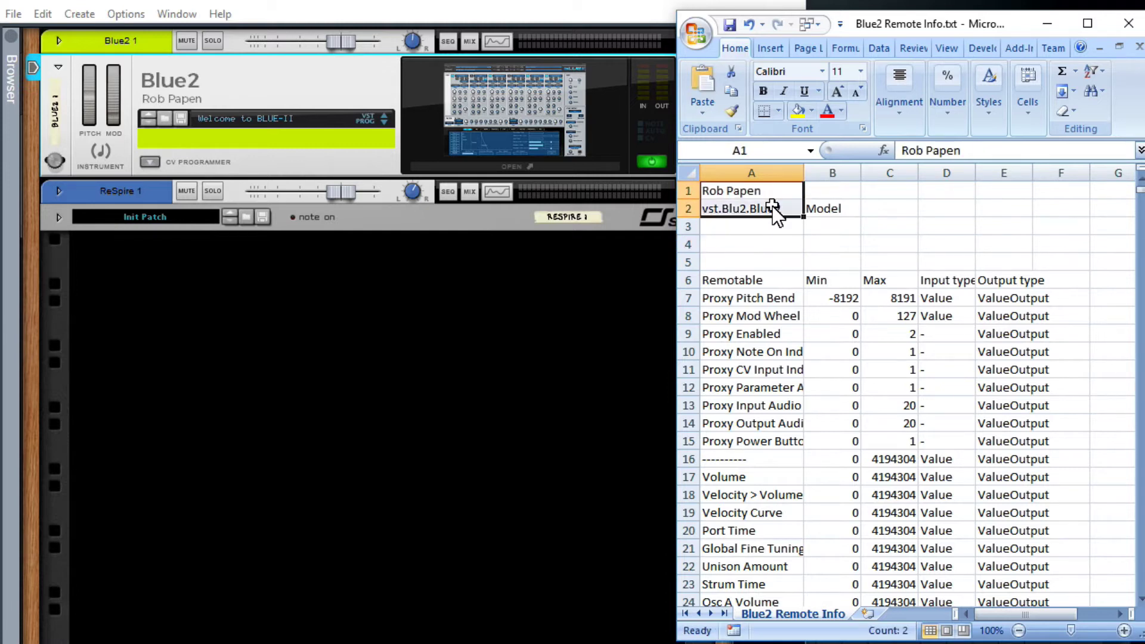
pyautogui.press('Right')
pyautogui.press('Down')
pyautogui.press('Delete')
# Enter Blue II in A3, pick the Volume row, and open the Blue2 synth editor
pyautogui.press('Left')
pyautogui.press('Up')
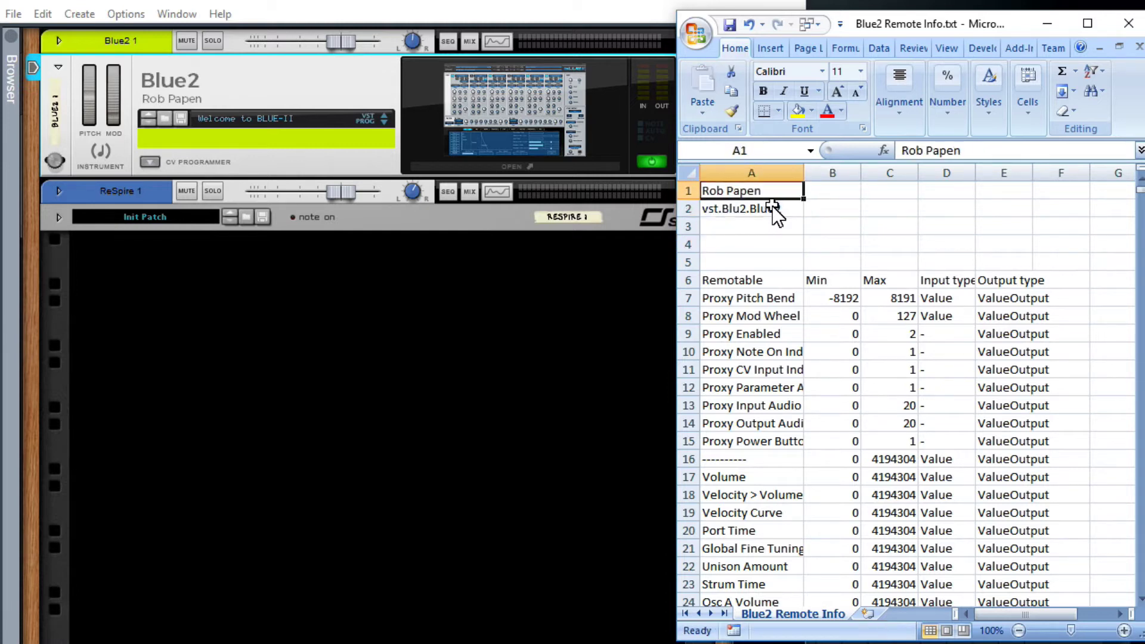
pyautogui.press('Down')
pyautogui.press('Down')
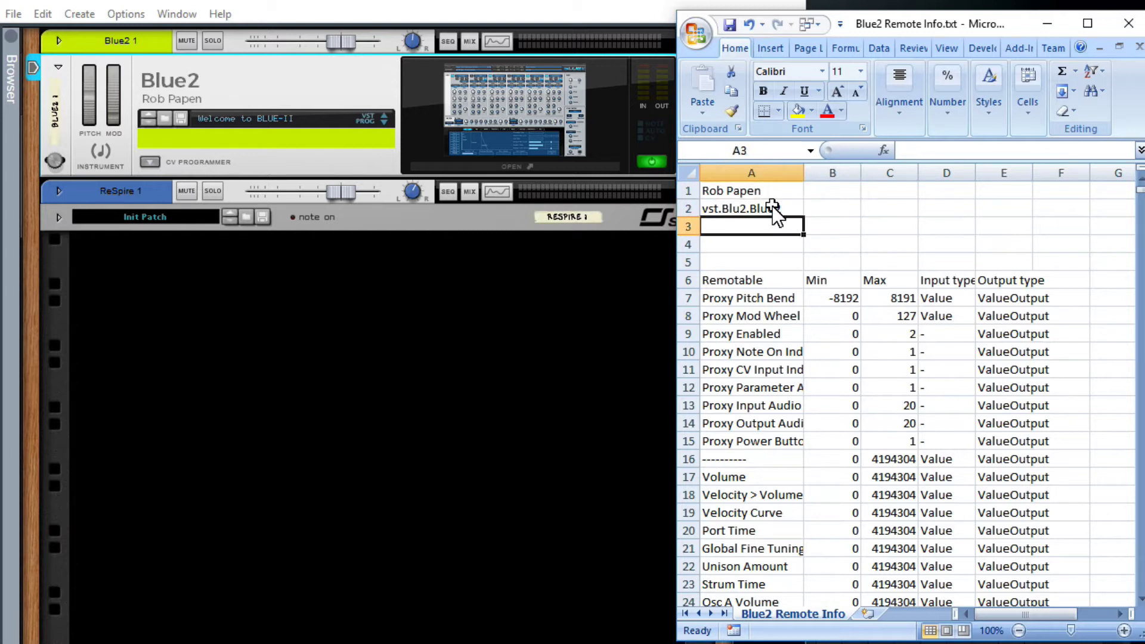
pyautogui.write('Blue ')
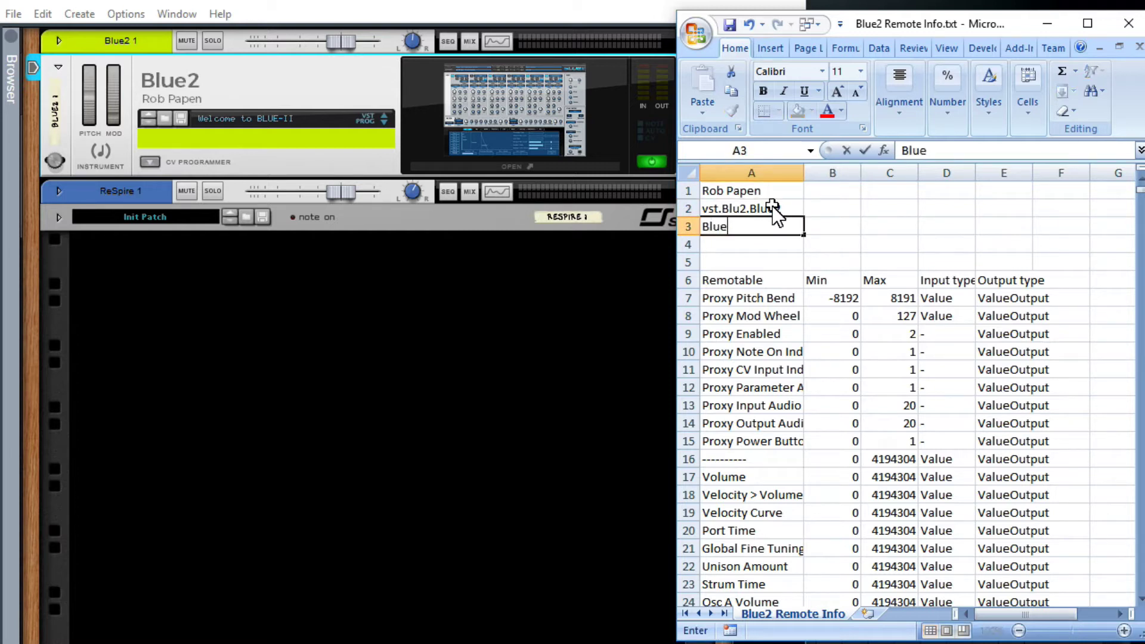
pyautogui.write('Blue II')
pyautogui.press('Return')
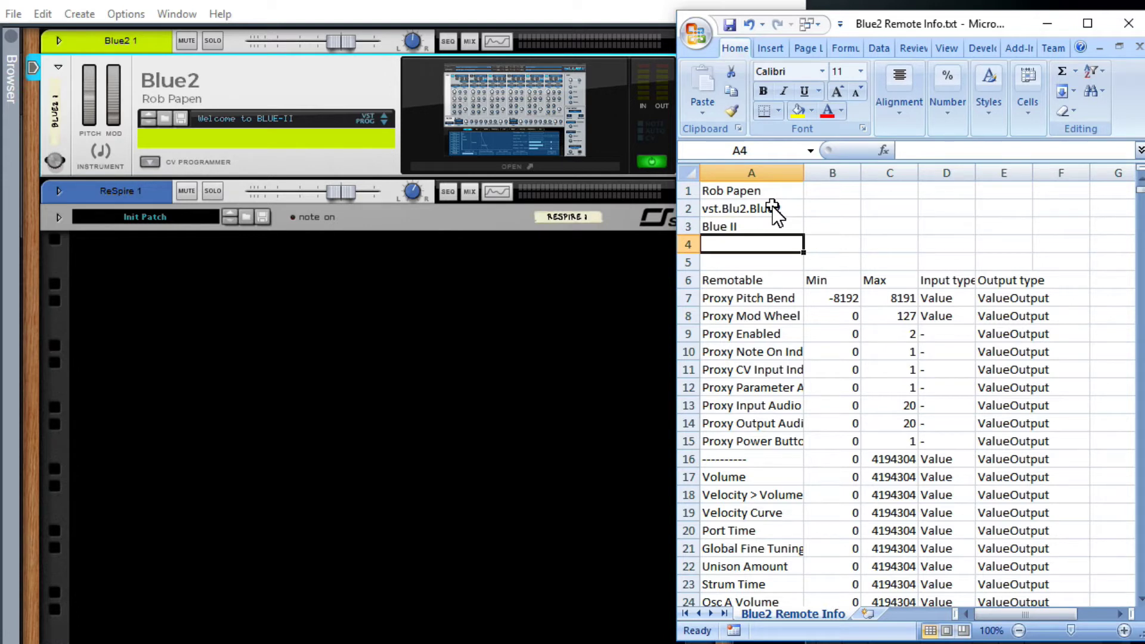
pyautogui.click(746, 478)
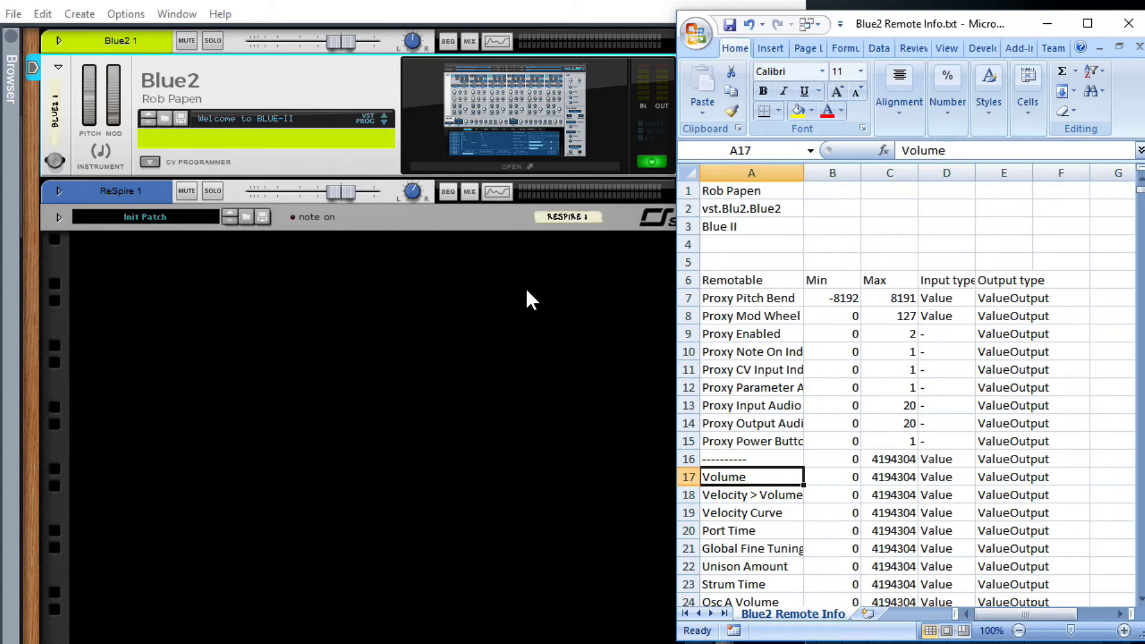
pyautogui.click(470, 167)
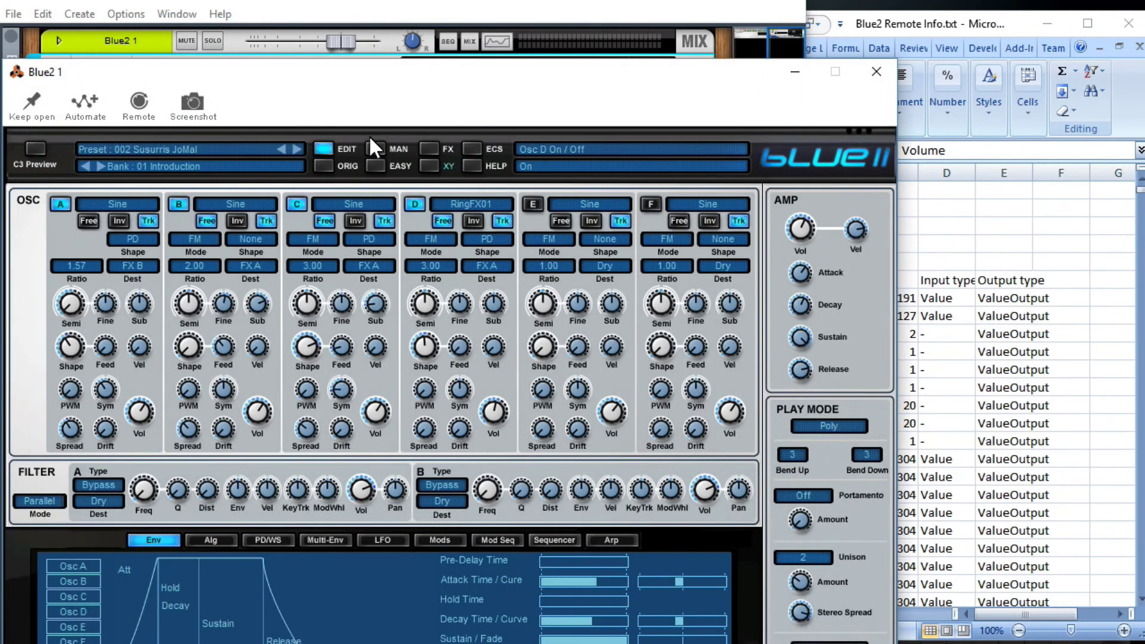
# In Remote mode, check the AMP Vol knob's override mapping shows Volume, then cancel
pyautogui.click(137, 102)
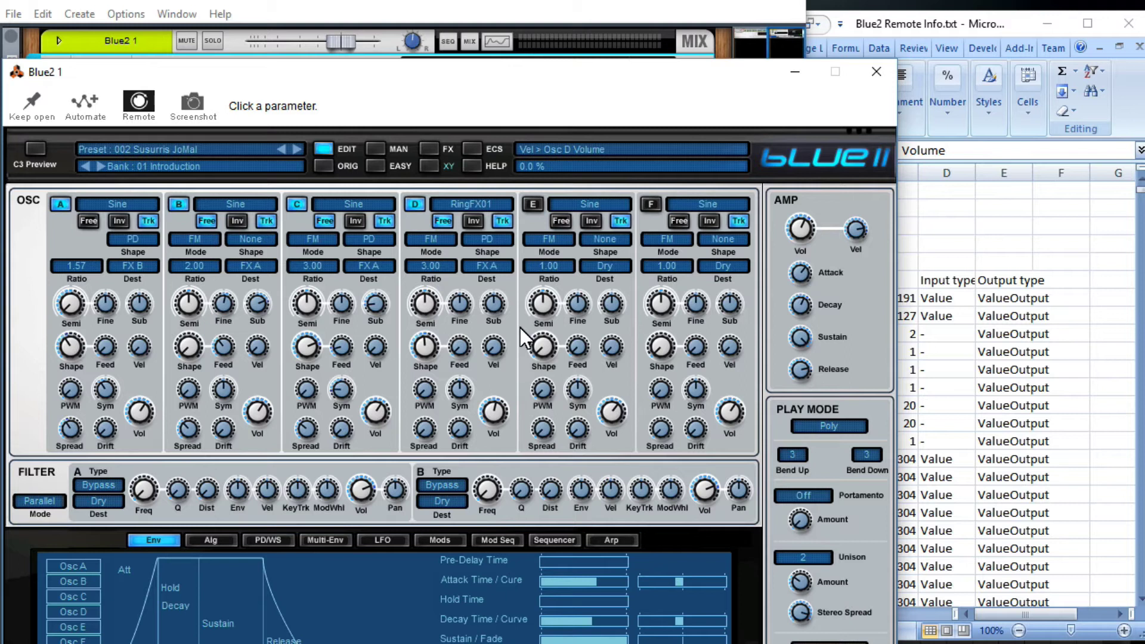
pyautogui.click(799, 230)
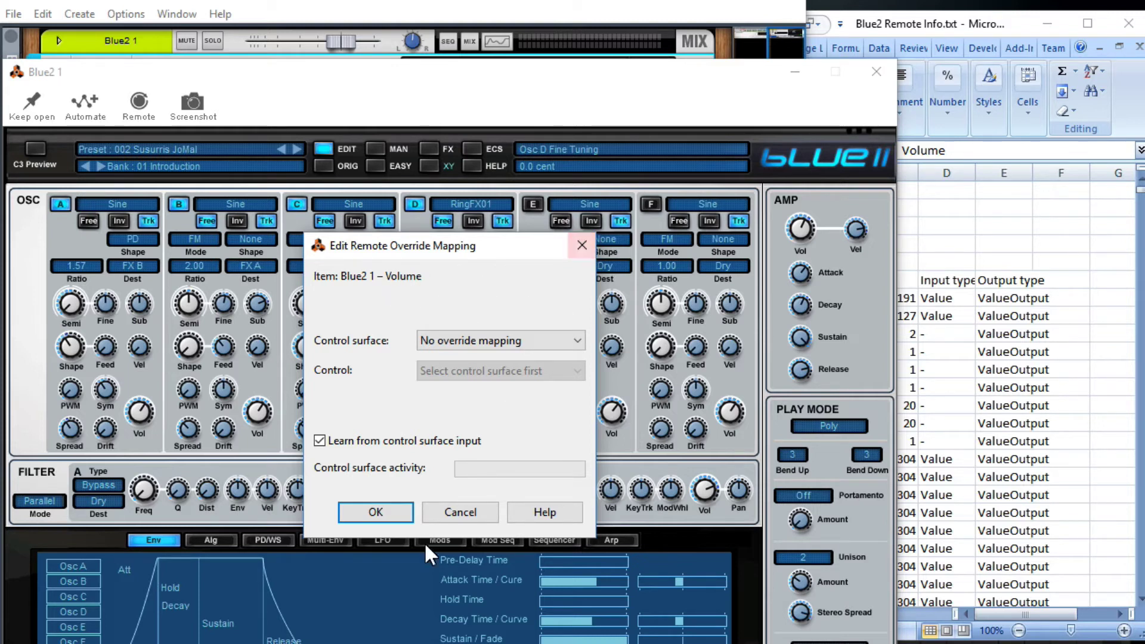
pyautogui.click(465, 516)
# Drag Volume from A17 up to A4, clear columns B–E, and widen column A
pyautogui.click(952, 483)
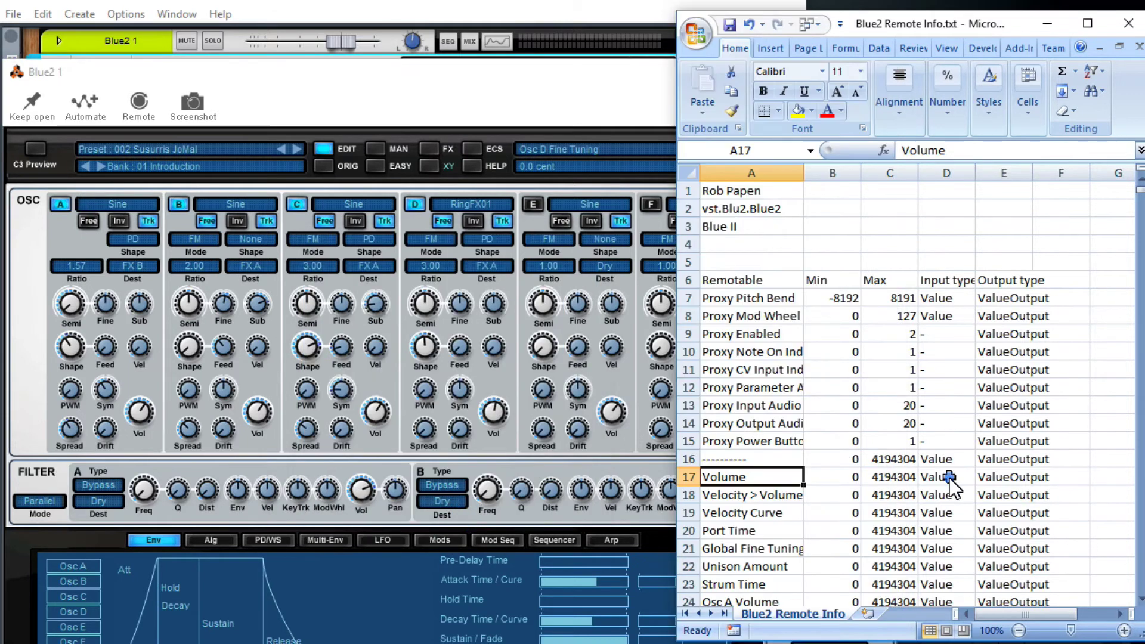
pyautogui.moveTo(772, 481); pyautogui.dragTo(775, 237)
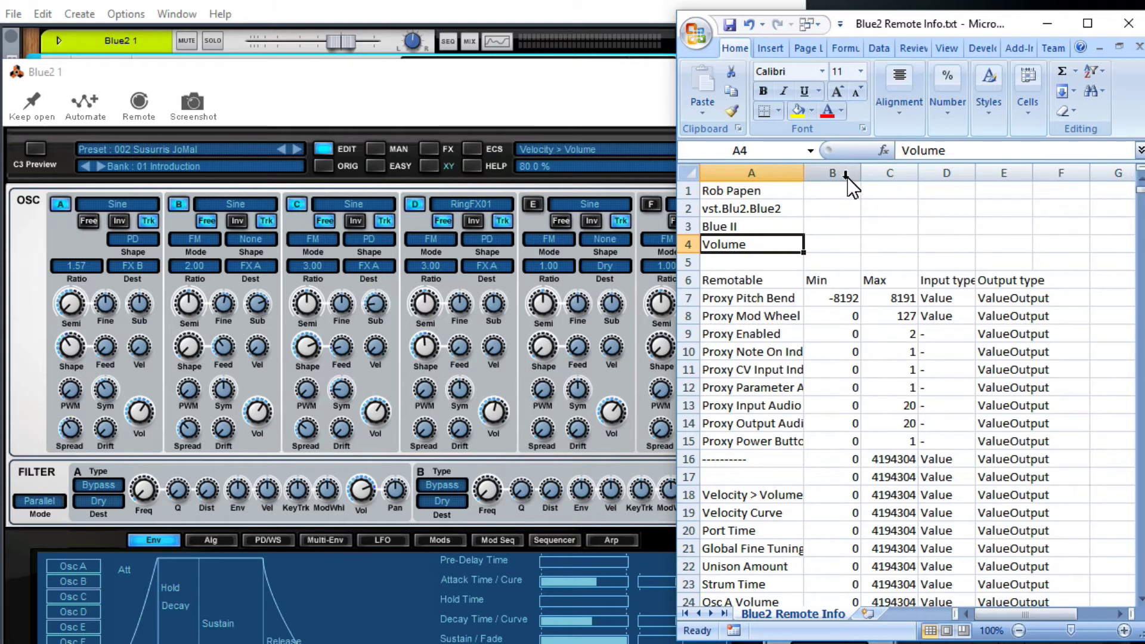
pyautogui.moveTo(846, 177); pyautogui.dragTo(984, 179)
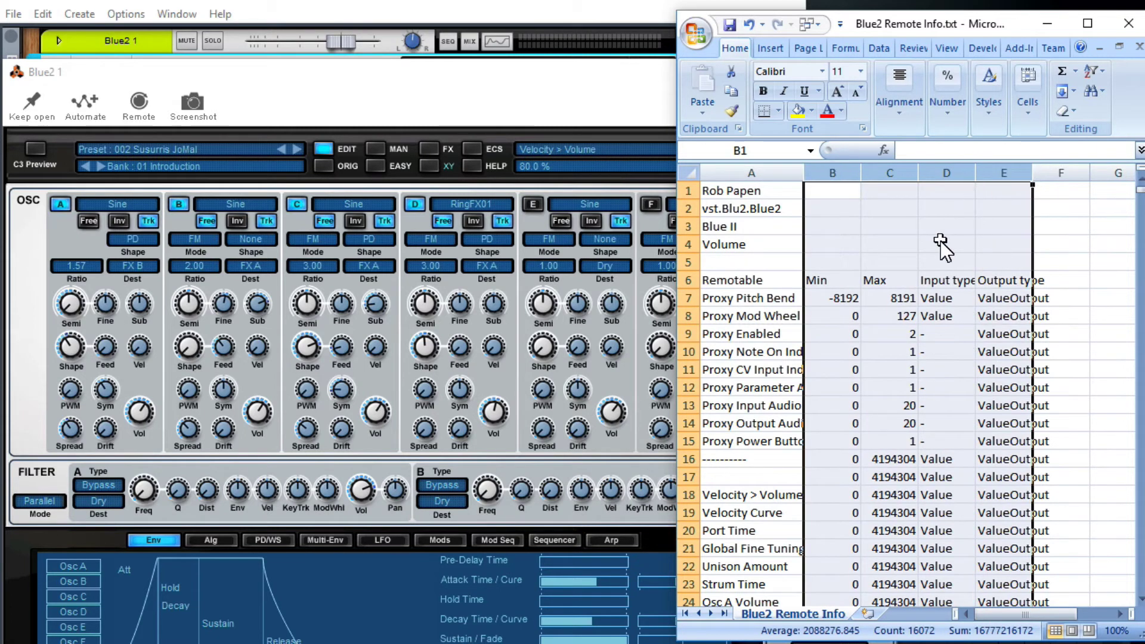
pyautogui.press('Delete')
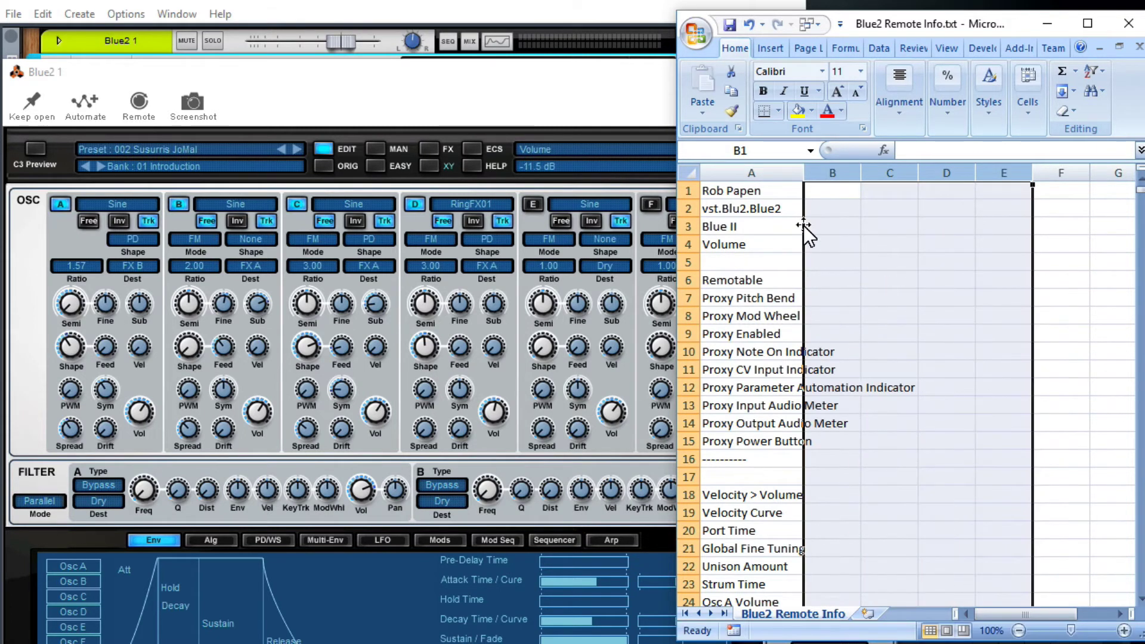
pyautogui.click(823, 243)
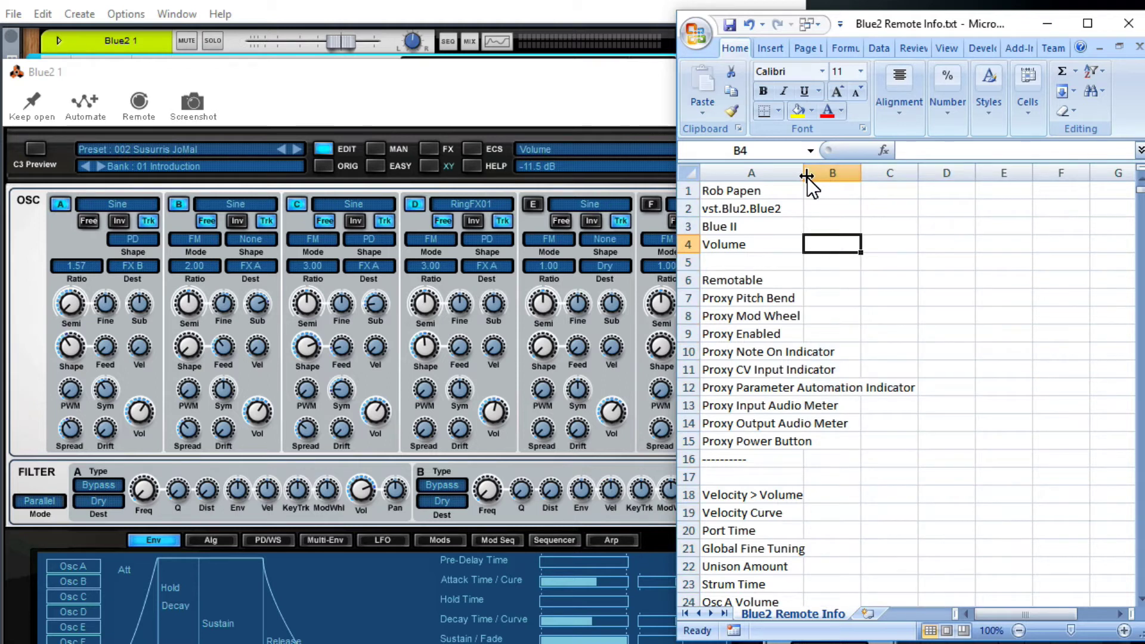
pyautogui.moveTo(806, 176); pyautogui.dragTo(848, 176)
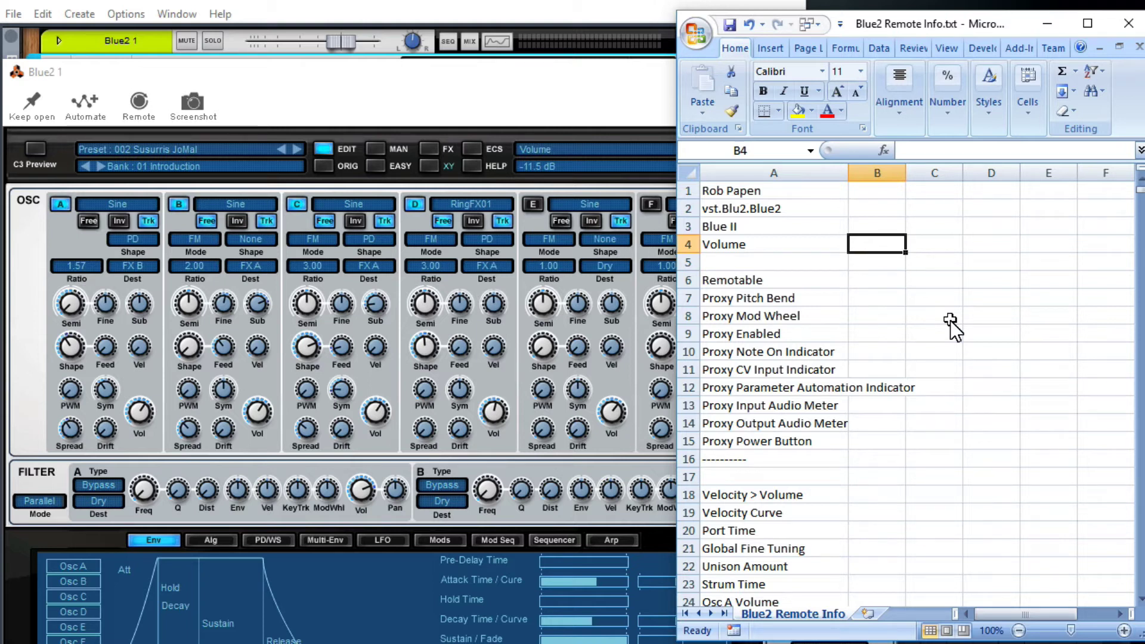
# Enter Pagename, Control, 8 and 4 across B4:E4 beside Volume
pyautogui.press('Right')
pyautogui.press('Right')
pyautogui.press('Right')
pyautogui.press('Left')
pyautogui.press('Left')
pyautogui.press('Left')
pyautogui.write('Pagename')
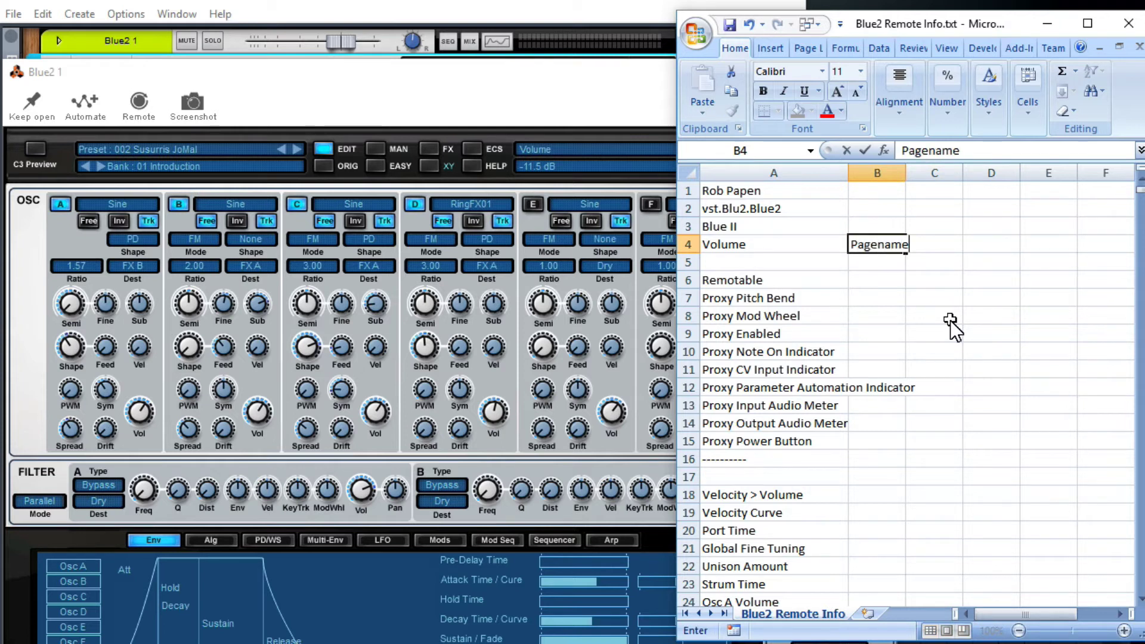
pyautogui.press('Tab')
pyautogui.write('Control')
pyautogui.press('Tab')
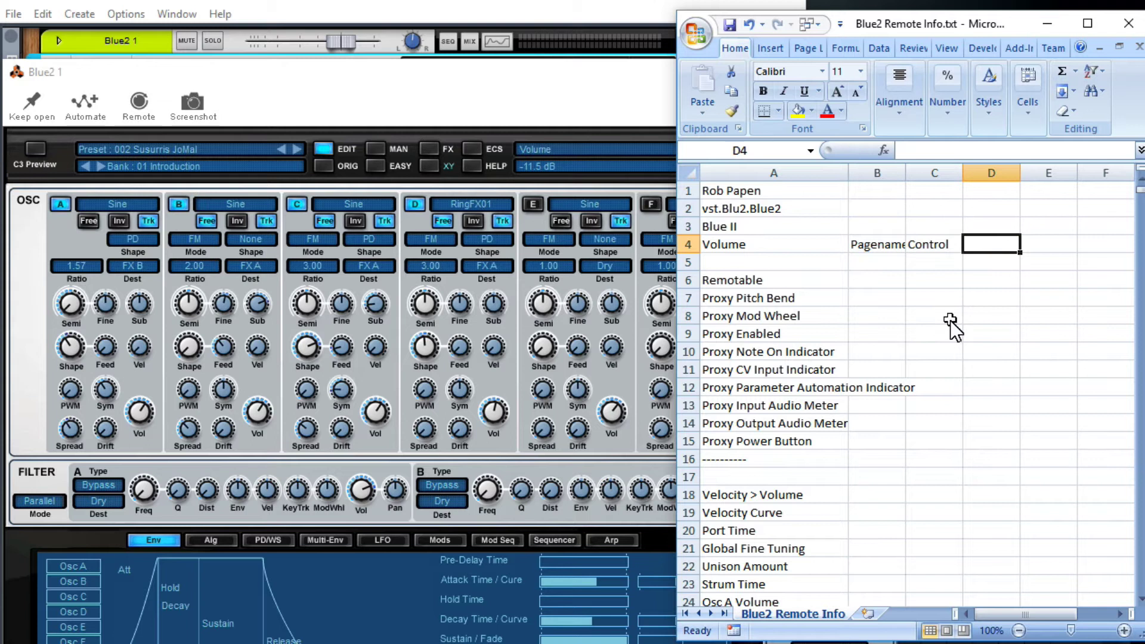
pyautogui.write('8')
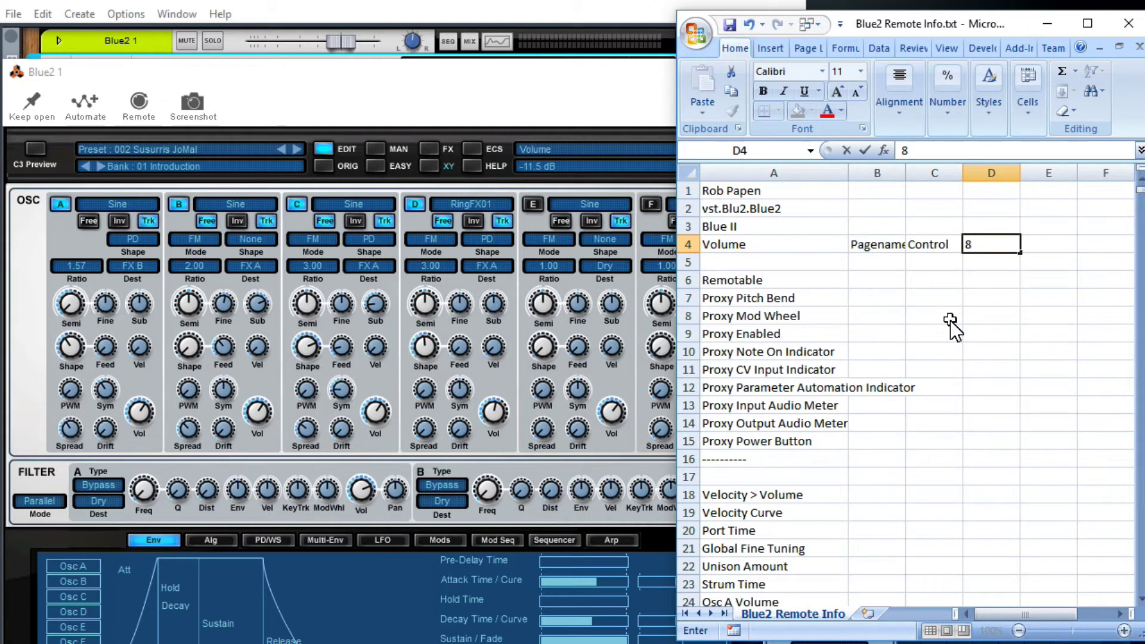
pyautogui.press('Tab')
pyautogui.write('4')
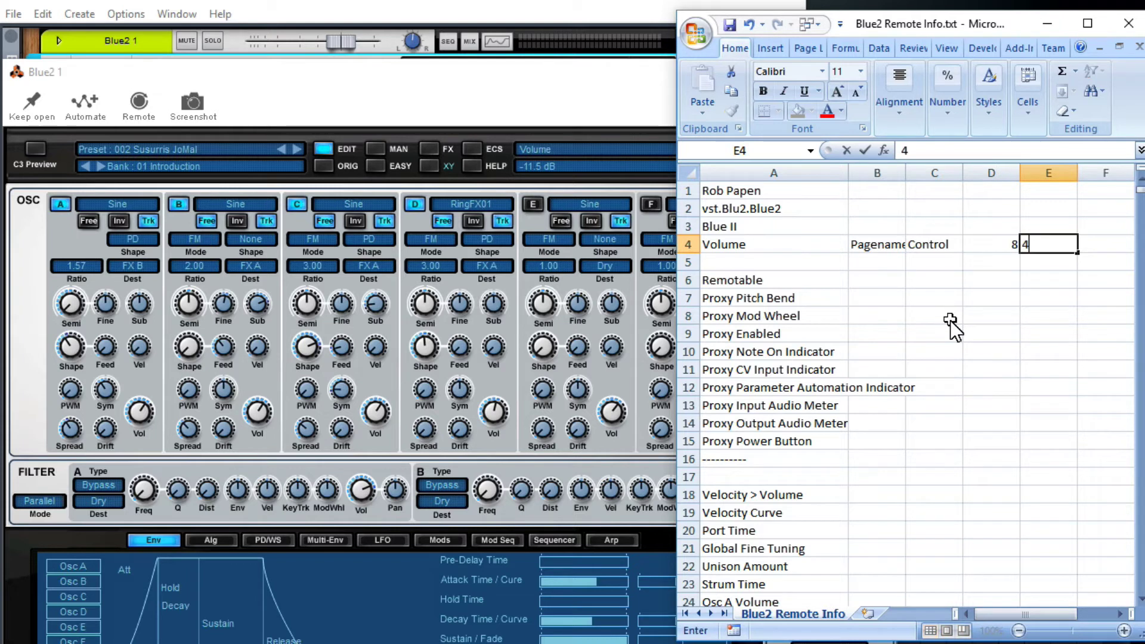
pyautogui.press('Return')
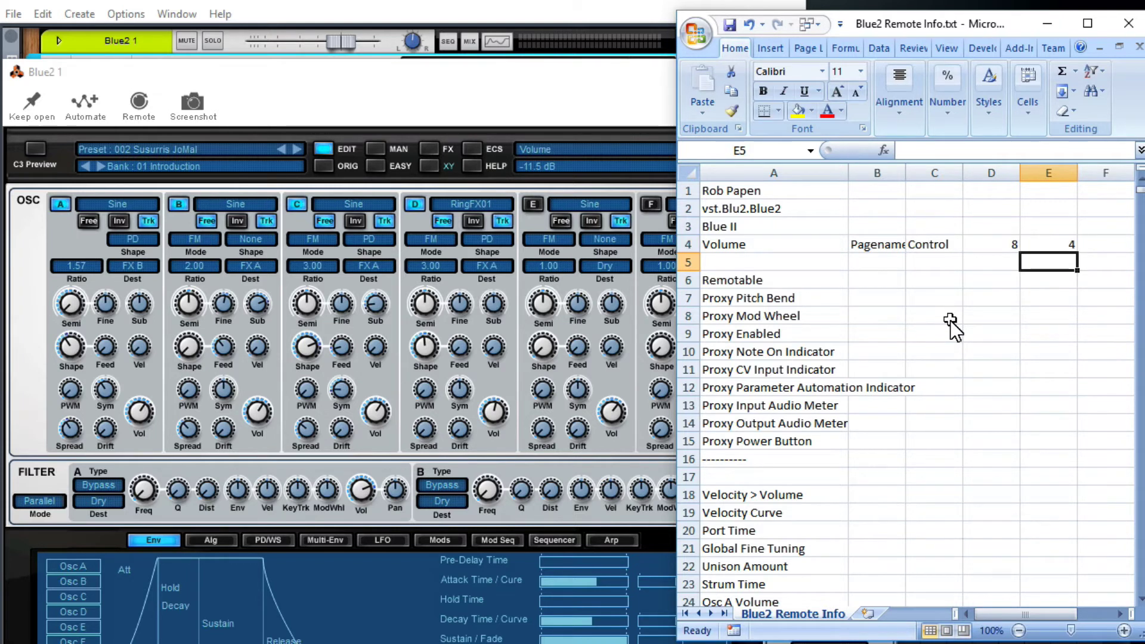
pyautogui.press('Left')
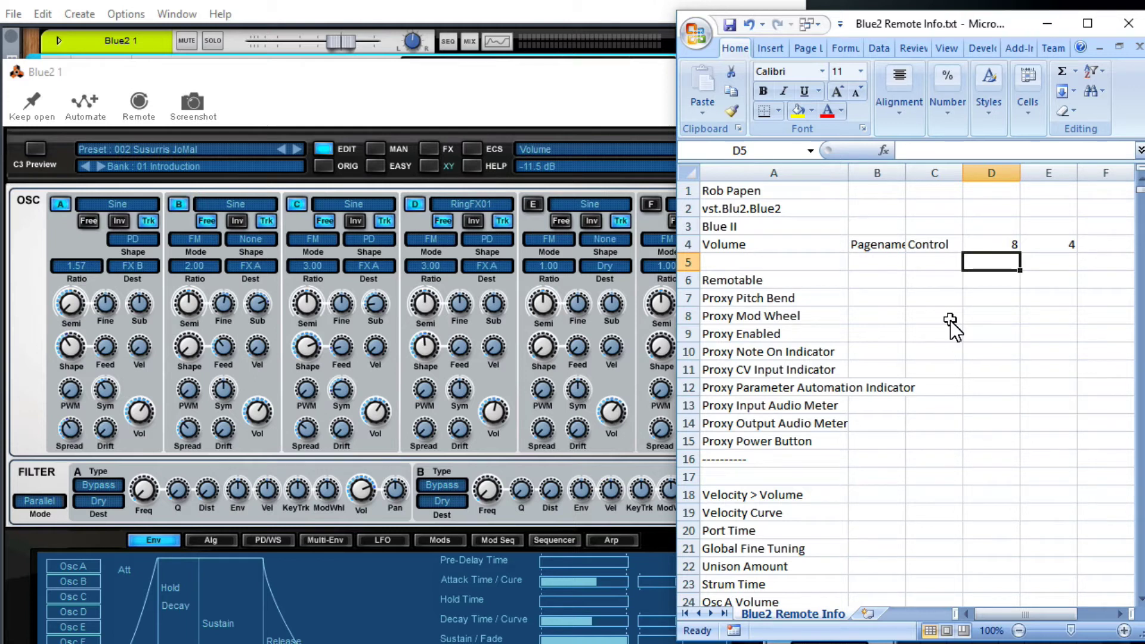
pyautogui.press('Left')
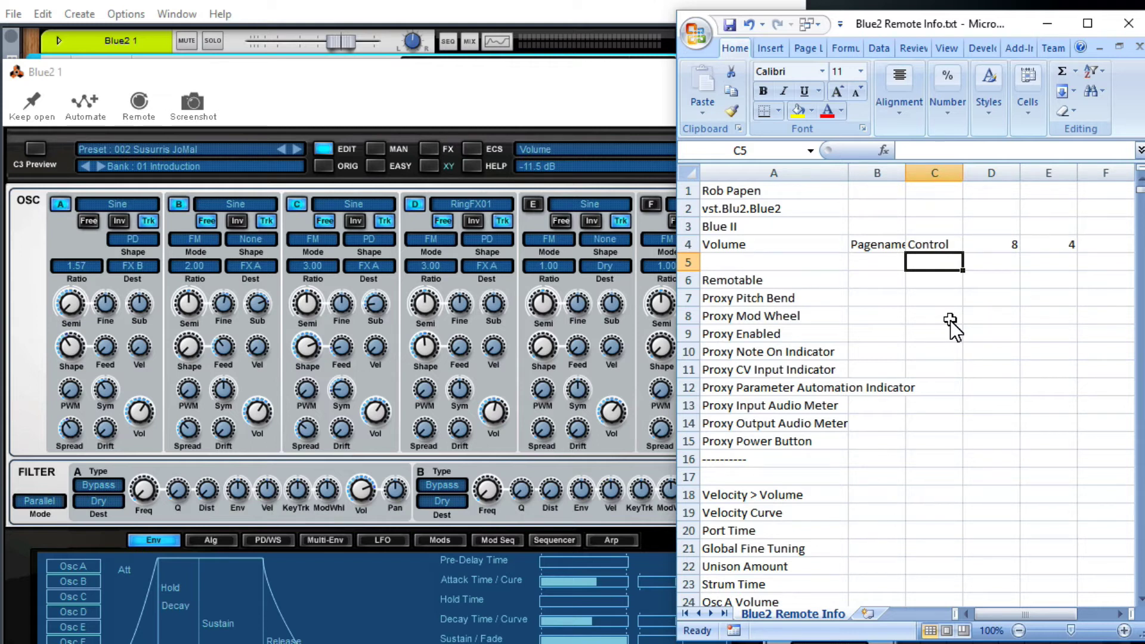
# Switch oscillator A on in the Blue II editor, then bring Excel forward with D5 selected
pyautogui.moveTo(51, 202)
pyautogui.click(56, 204)
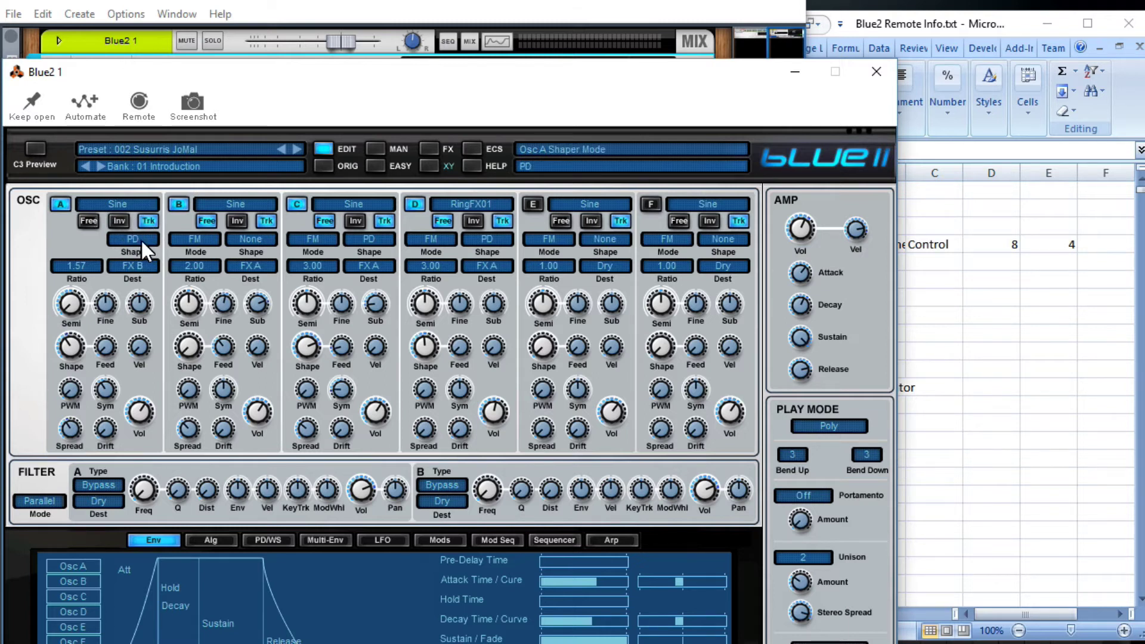
pyautogui.click(939, 269)
pyautogui.click(999, 263)
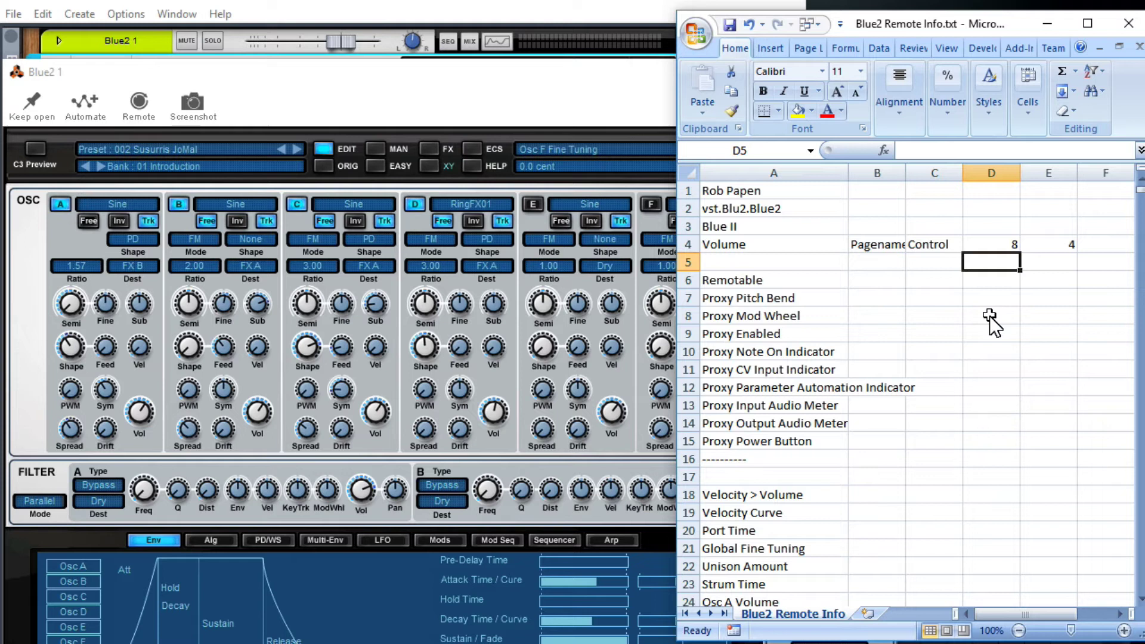
# Type the oscillator labels On/Off, Wave, Free, Inv, Trk, Shape and Ratio into D5:D11
pyautogui.write('On/Off')
pyautogui.press('Return')
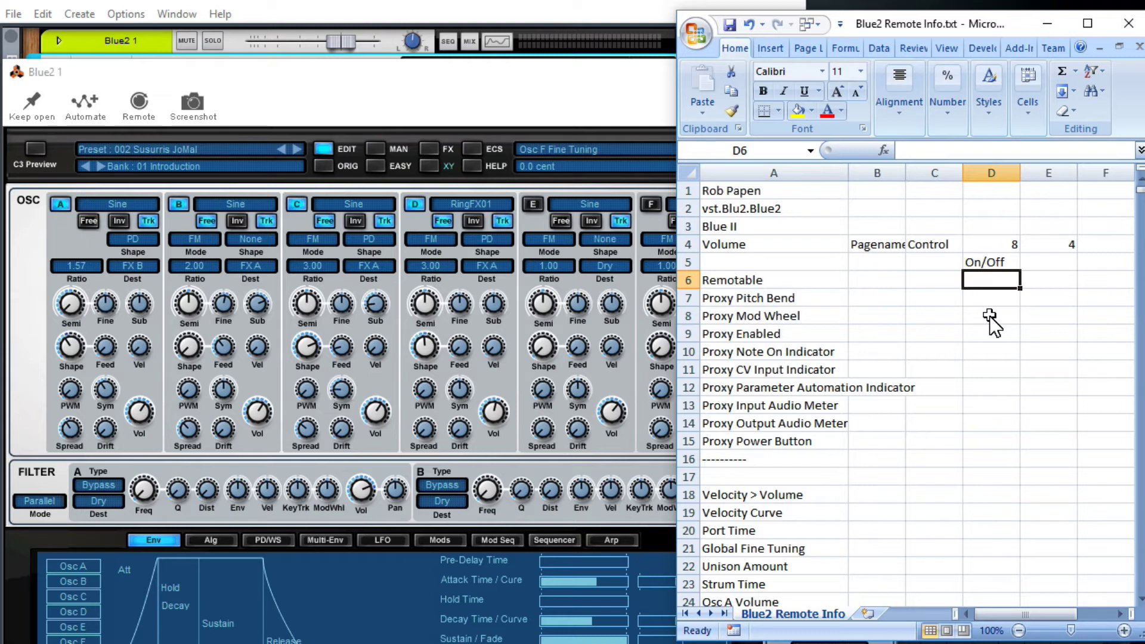
pyautogui.write('Wave')
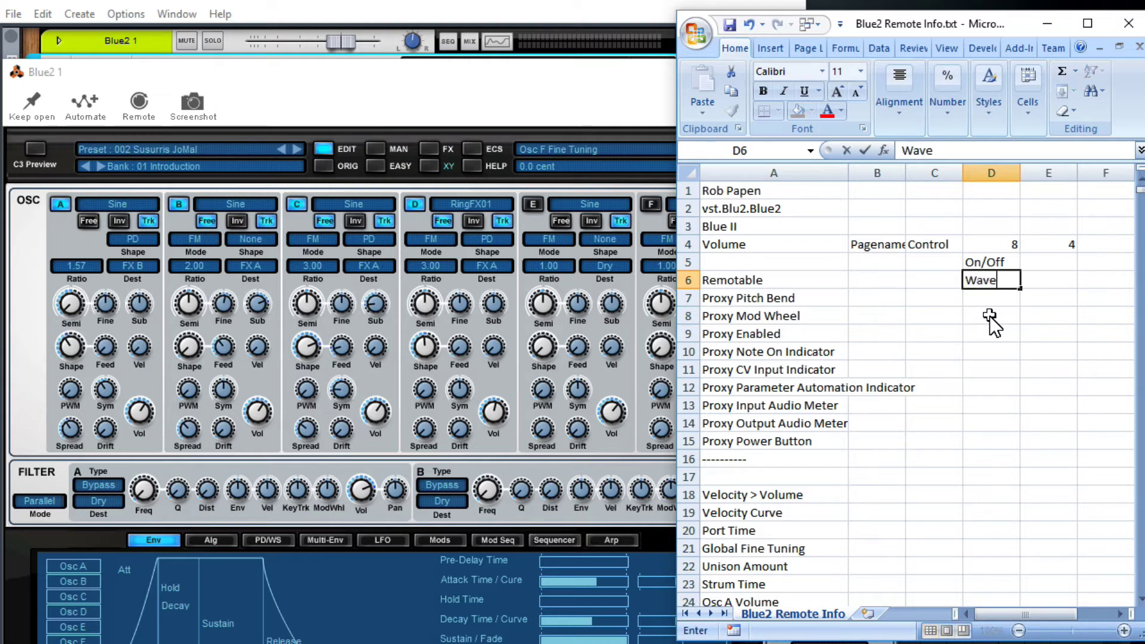
pyautogui.press('Return')
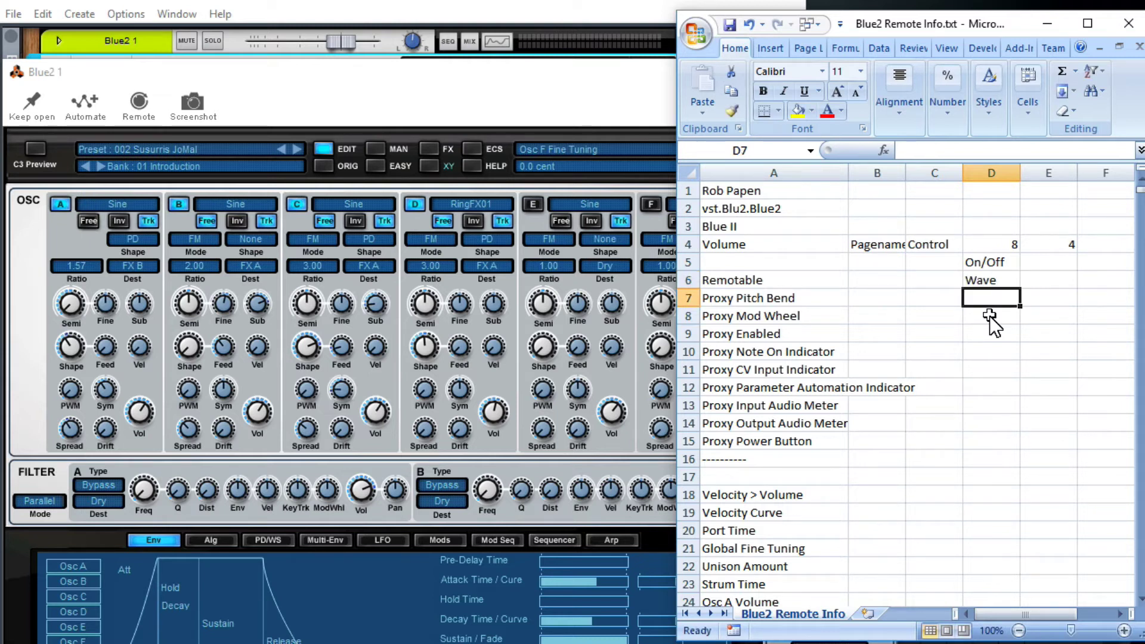
pyautogui.write('Free')
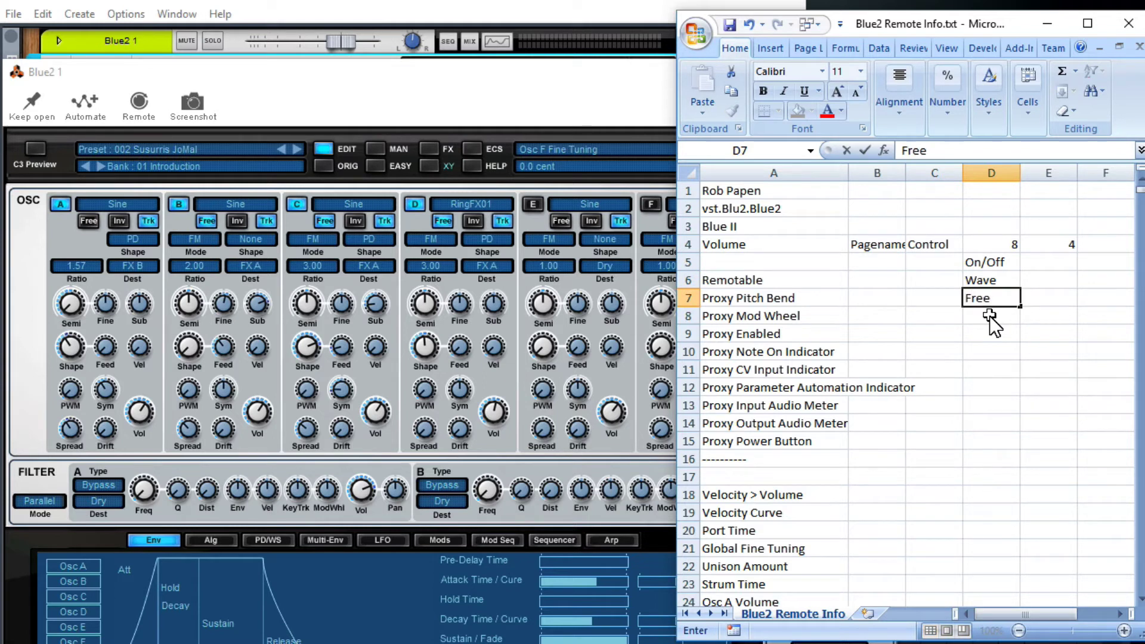
pyautogui.press('Return')
pyautogui.write('Inv')
pyautogui.press('Return')
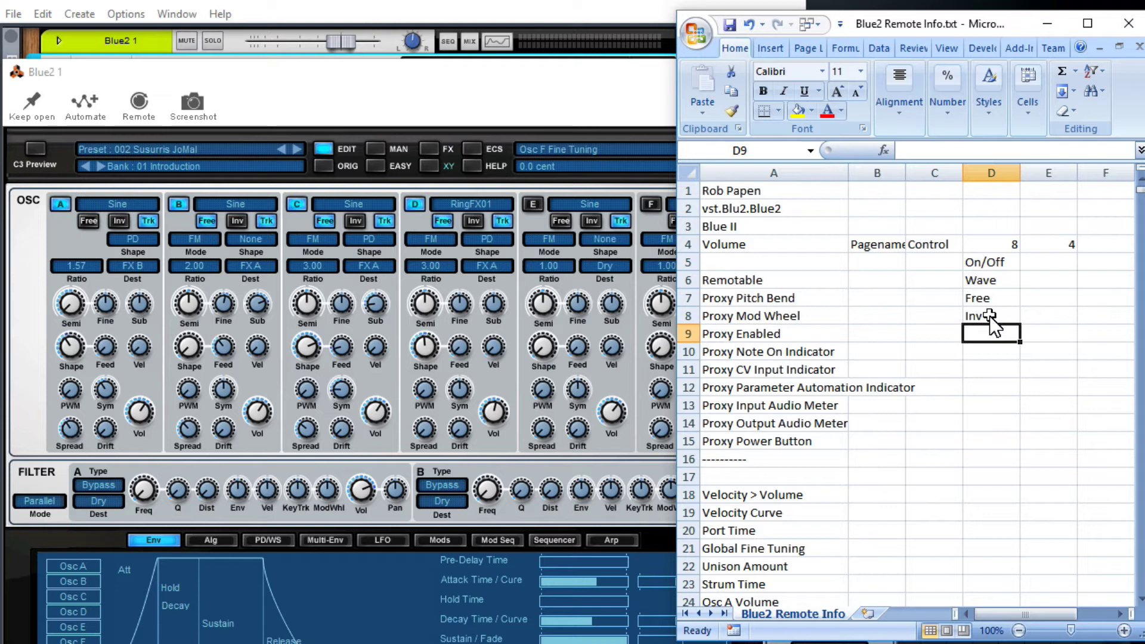
pyautogui.write('Trk')
pyautogui.press('Return')
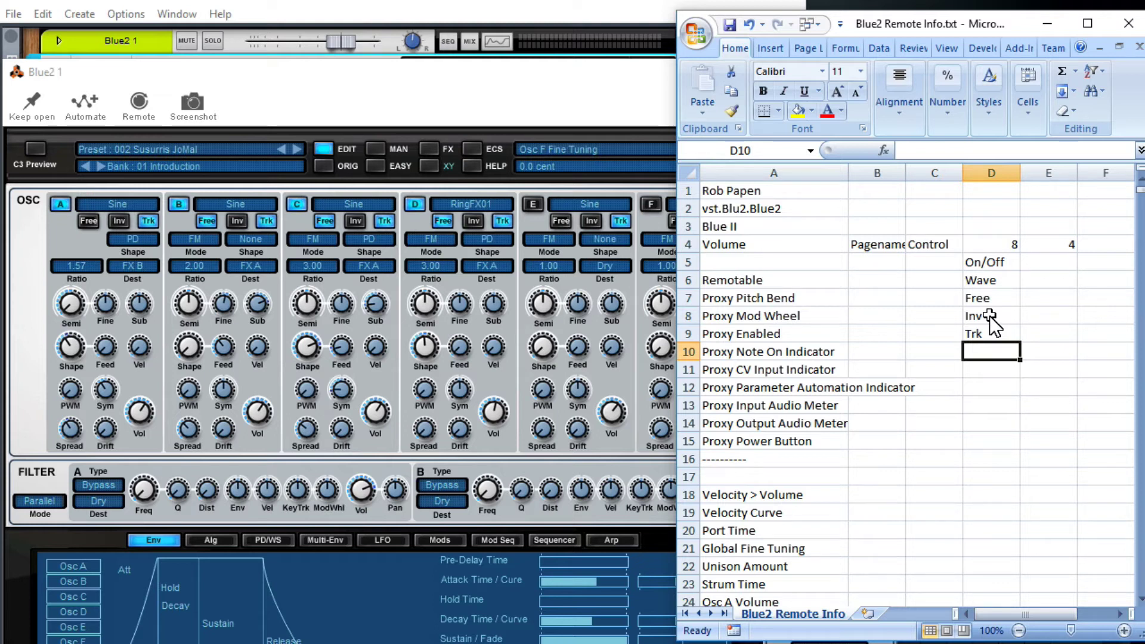
pyautogui.write('Shape')
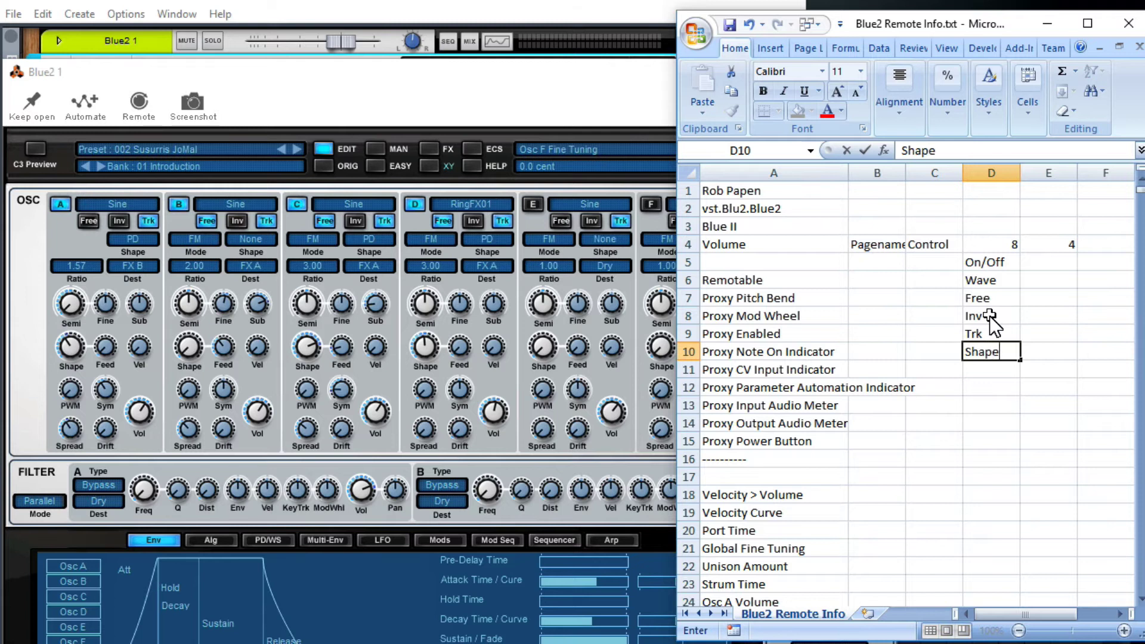
pyautogui.press('Return')
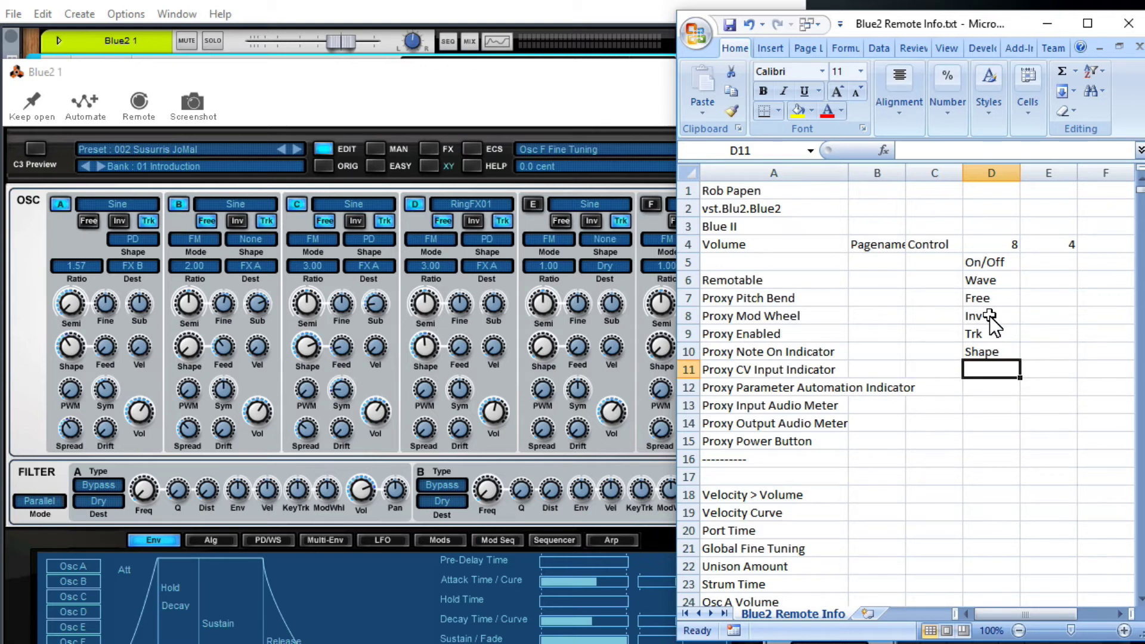
pyautogui.write('Ratio')
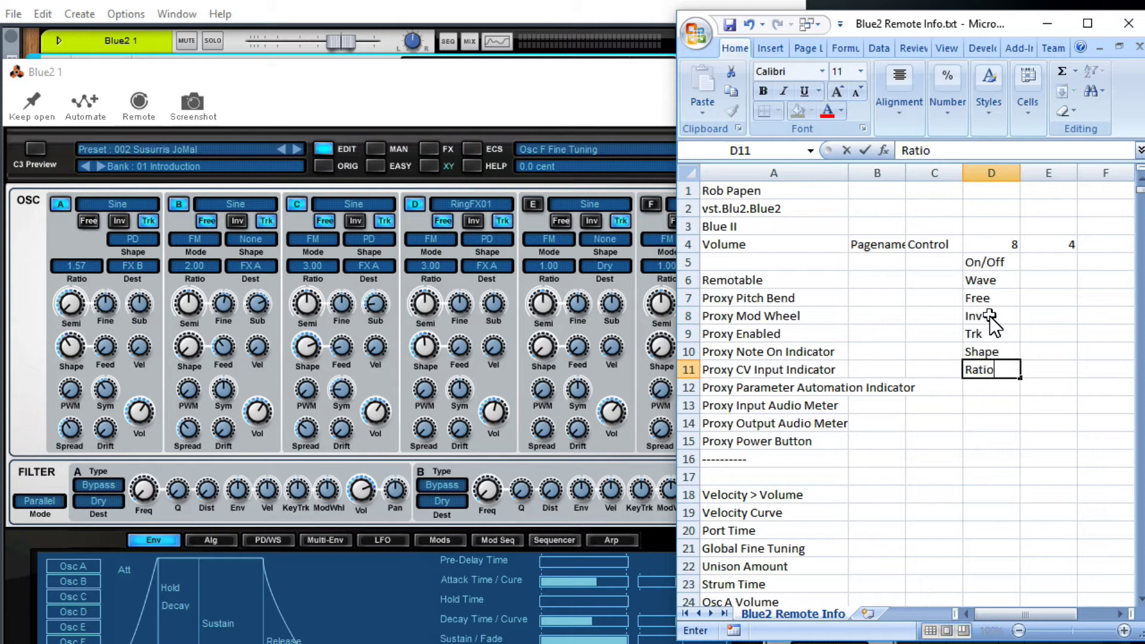
pyautogui.press('Return')
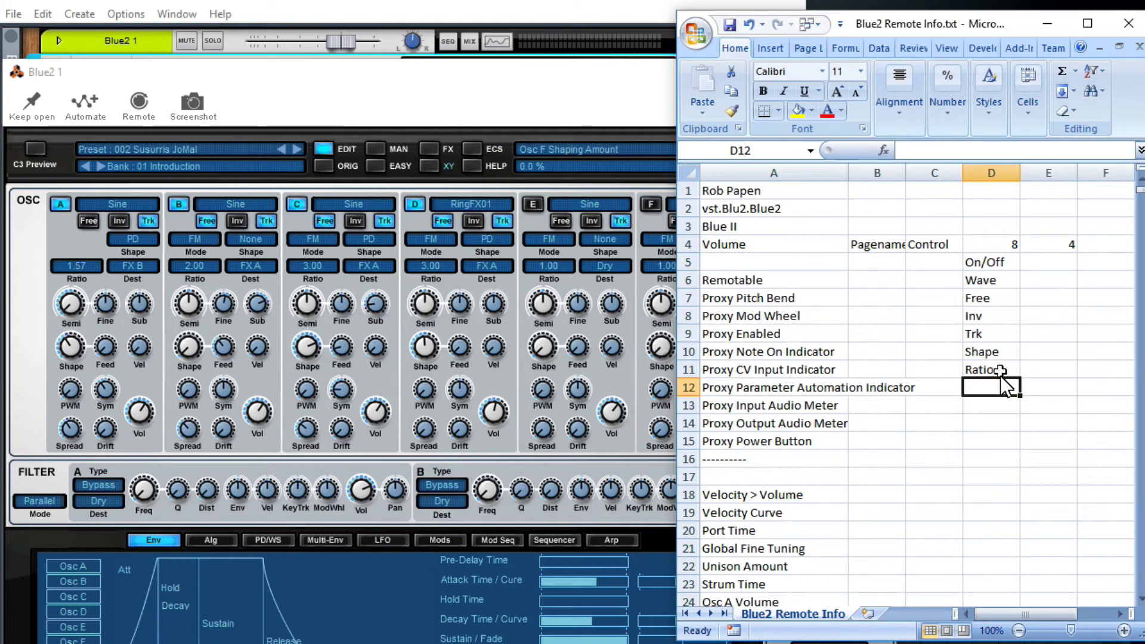
# Name the first page 'OSC A p1' in cell B5
pyautogui.click(880, 265)
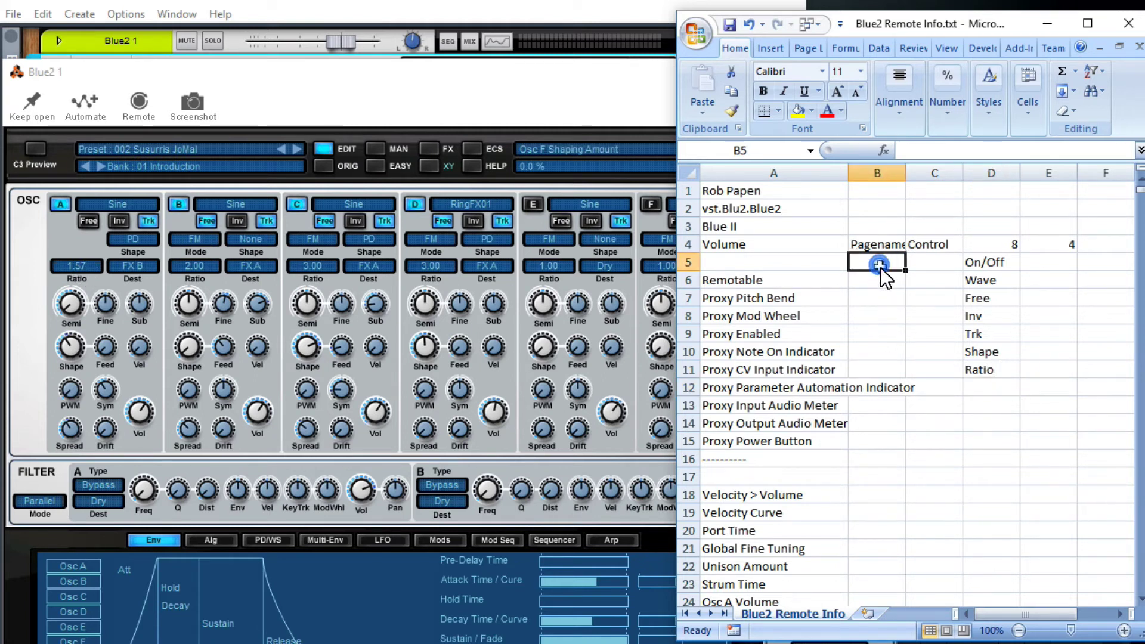
pyautogui.write('OSC A')
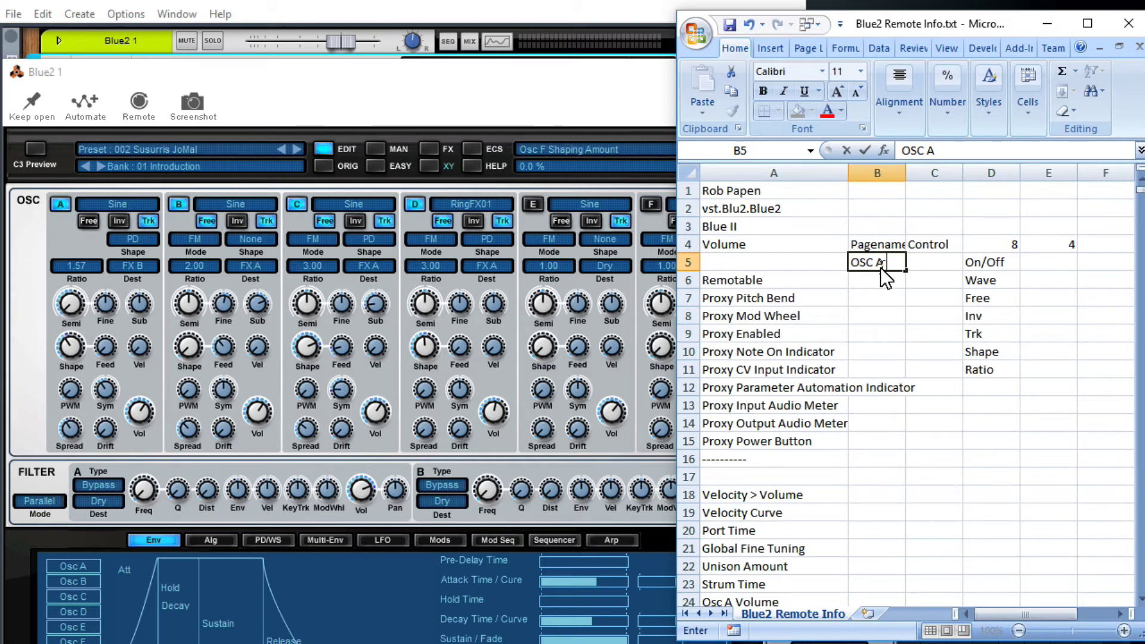
pyautogui.write('p1')
pyautogui.press('BackSpace')
pyautogui.write('g1')
pyautogui.press('BackSpace')
pyautogui.press('BackSpace')
pyautogui.write('1')
pyautogui.press('Return')
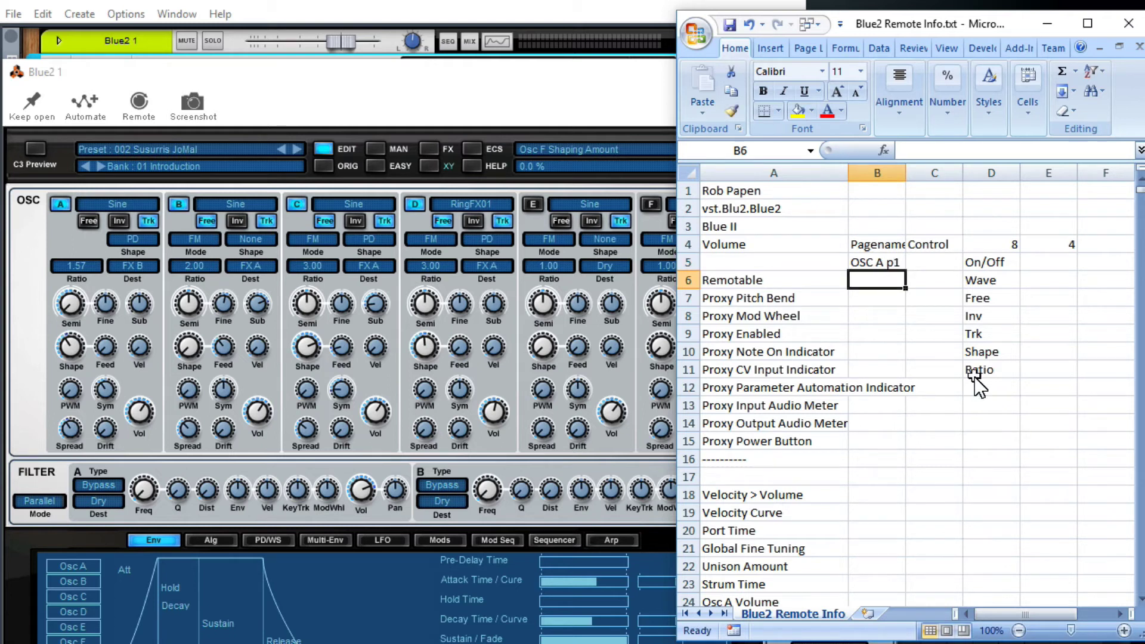
# Add the label 'Dest' in cell D12
pyautogui.click(988, 385)
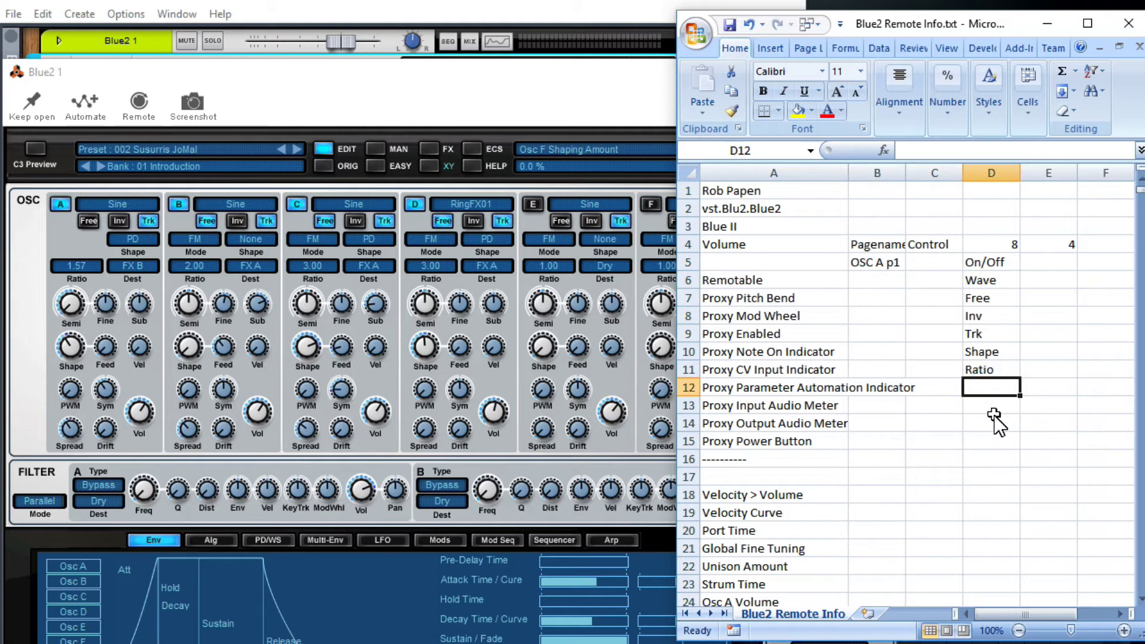
pyautogui.write('Dest')
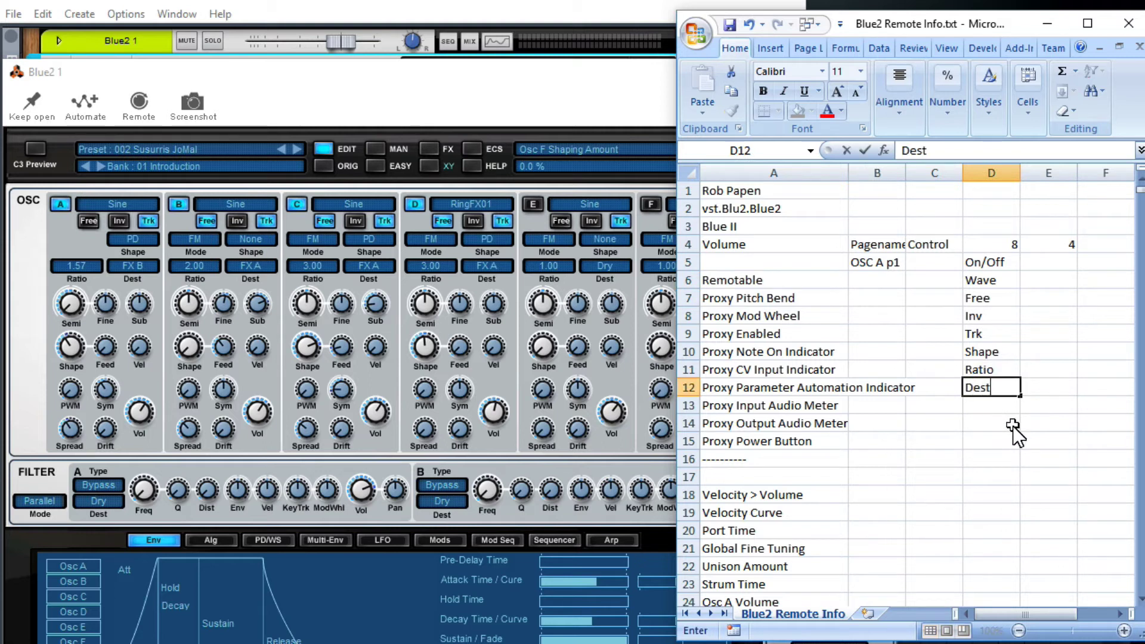
pyautogui.press('Return')
pyautogui.press('Up')
pyautogui.press('Up')
pyautogui.press('Up')
pyautogui.press('Up')
pyautogui.press('Up')
pyautogui.press('Up')
pyautogui.press('Up')
pyautogui.press('Up')
pyautogui.press('Down')
pyautogui.press('Down')
pyautogui.press('Down')
pyautogui.press('Down')
pyautogui.press('Down')
pyautogui.press('Down')
pyautogui.press('Down')
# Name the next page 'OSC A p2' in cell B13
pyautogui.press('Left')
pyautogui.press('Left')
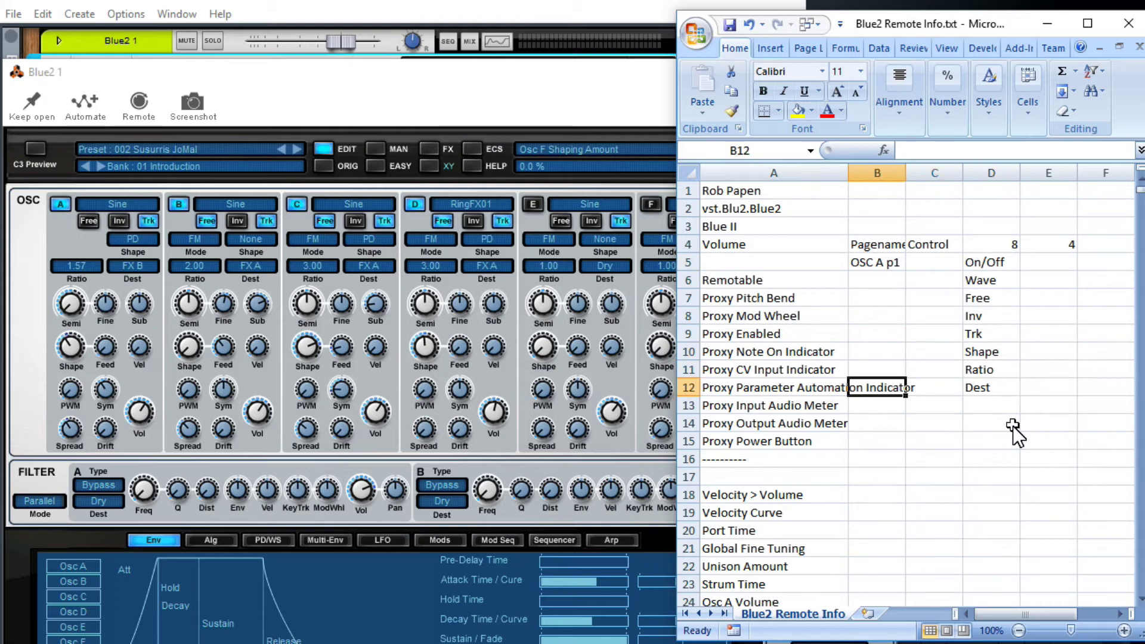
pyautogui.press('Down')
pyautogui.write('OSC A ')
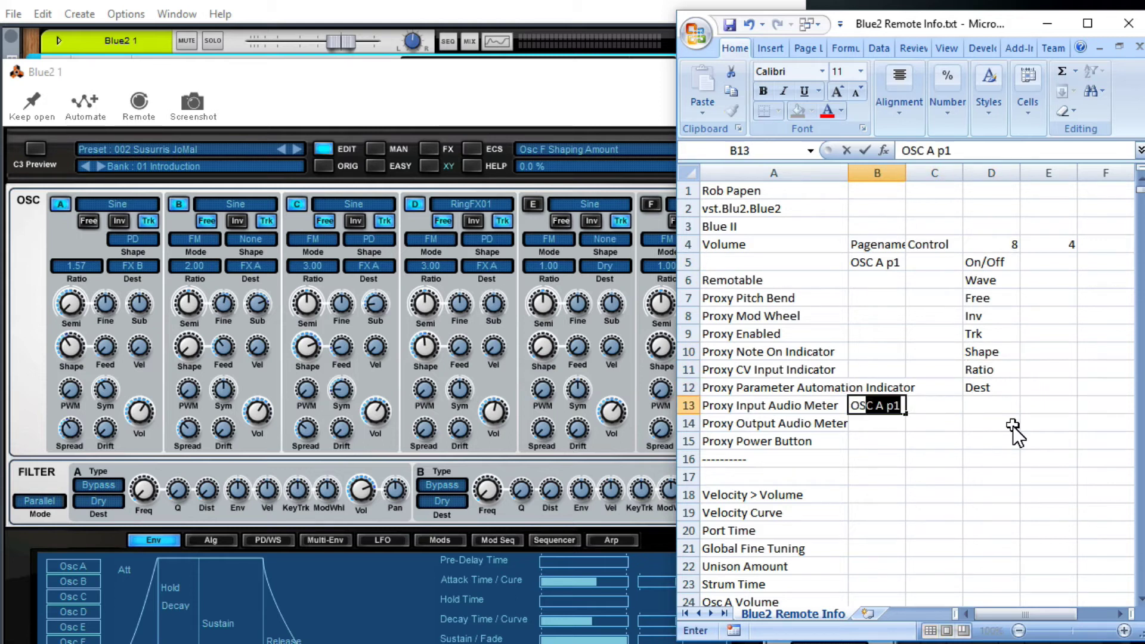
pyautogui.write('p2')
pyautogui.press('Return')
pyautogui.press('Up')
pyautogui.press('Right')
pyautogui.press('Right')
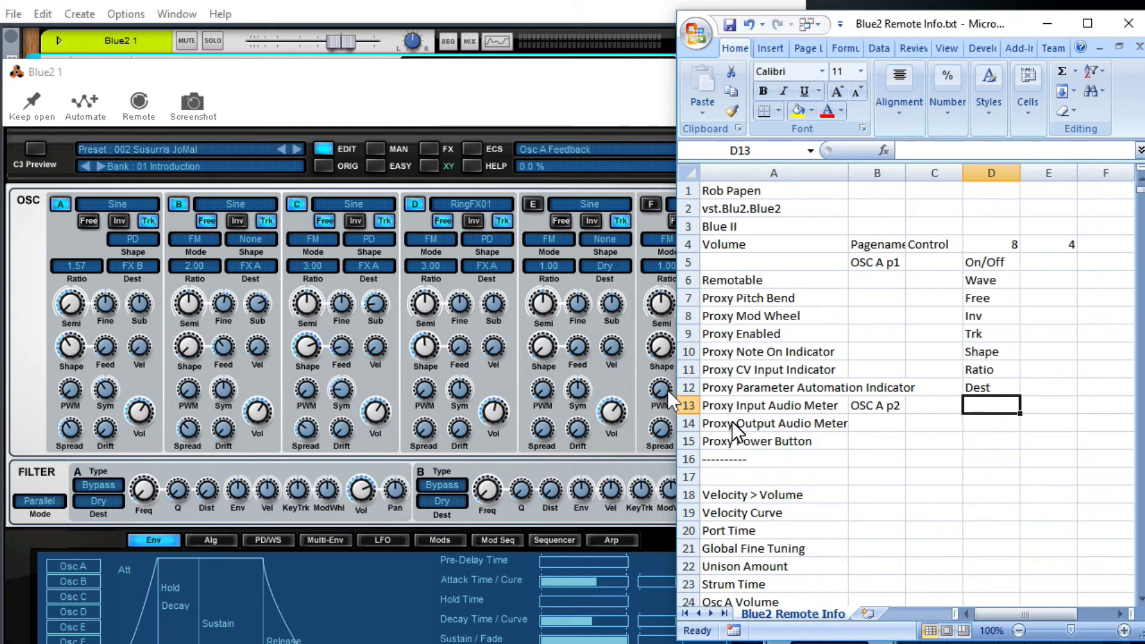
# Enter the labels Semi, Fine, Sub, Shape, Feed and Vel down column D from D13
pyautogui.write('Semi')
pyautogui.press('Return')
pyautogui.write('Fine')
pyautogui.press('Return')
pyautogui.write('Sub')
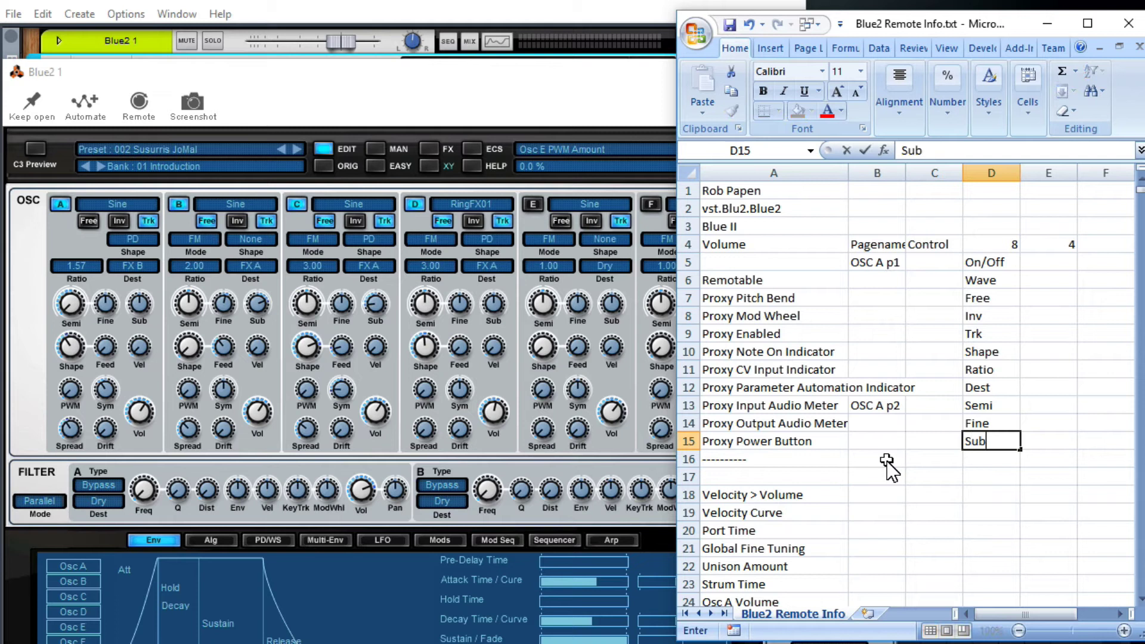
pyautogui.press('Return')
pyautogui.write('Shape')
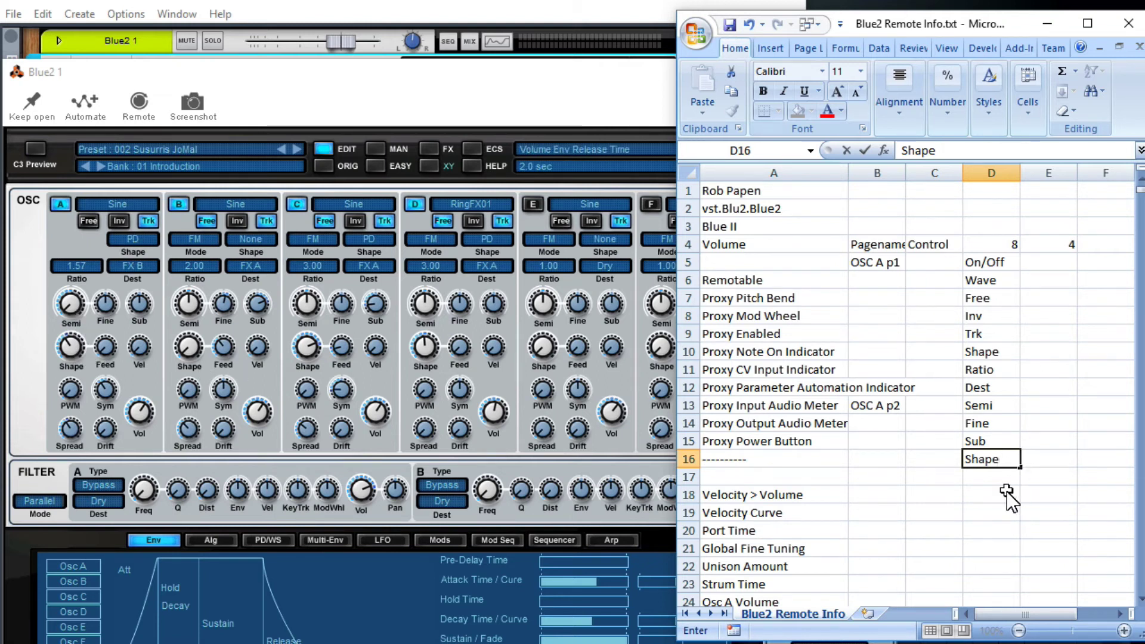
pyautogui.press('Return')
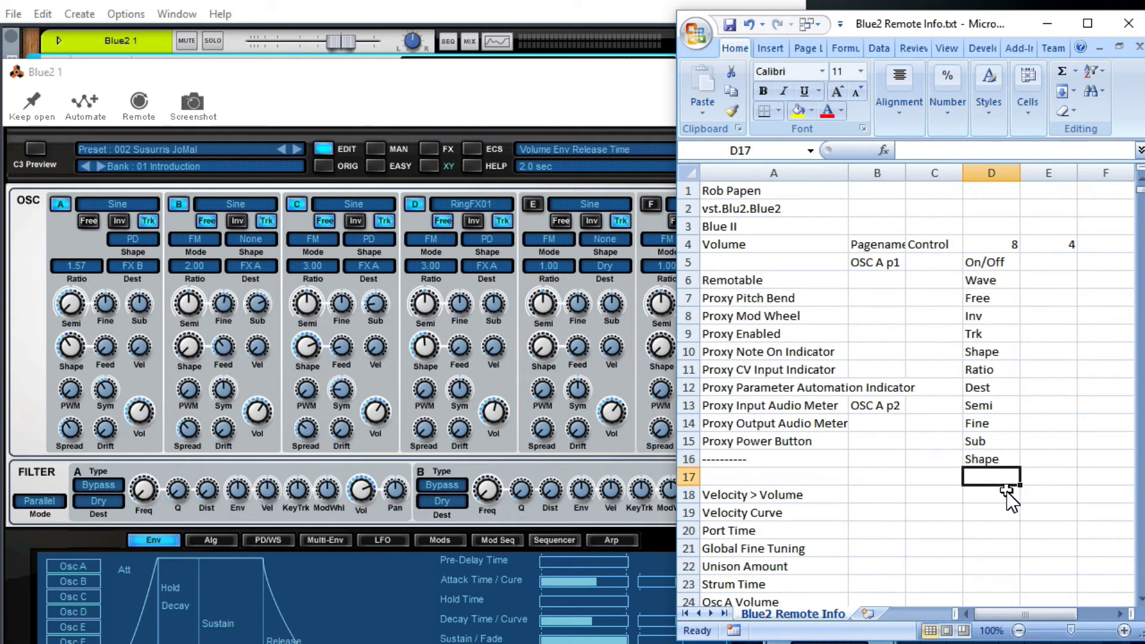
pyautogui.write('Feed')
pyautogui.press('Return')
pyautogui.write('Vel')
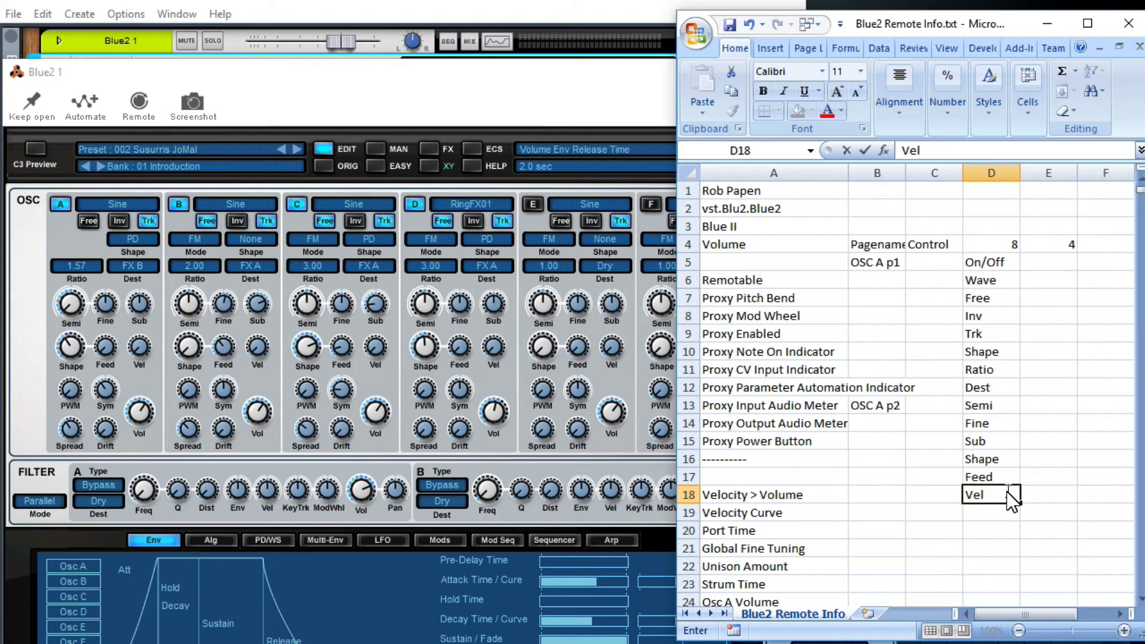
pyautogui.press('Return')
# Move Shape, Feed and Vel down one row to D17–D19, leaving D16 blank
pyautogui.press('Up')
pyautogui.press('Up')
pyautogui.press('Up')
pyautogui.keyDown('shift'); pyautogui.click(1007, 491); pyautogui.keyUp('shift')
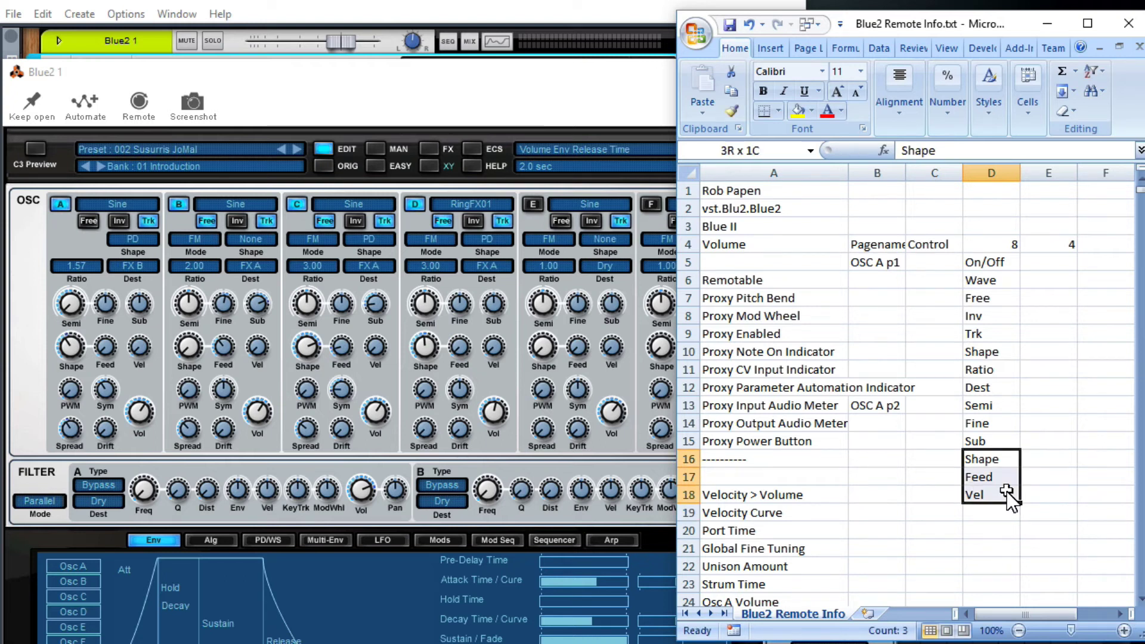
pyautogui.hotkey('ctrl', 'x')
pyautogui.press('Down')
pyautogui.press('Return')
pyautogui.press('Up')
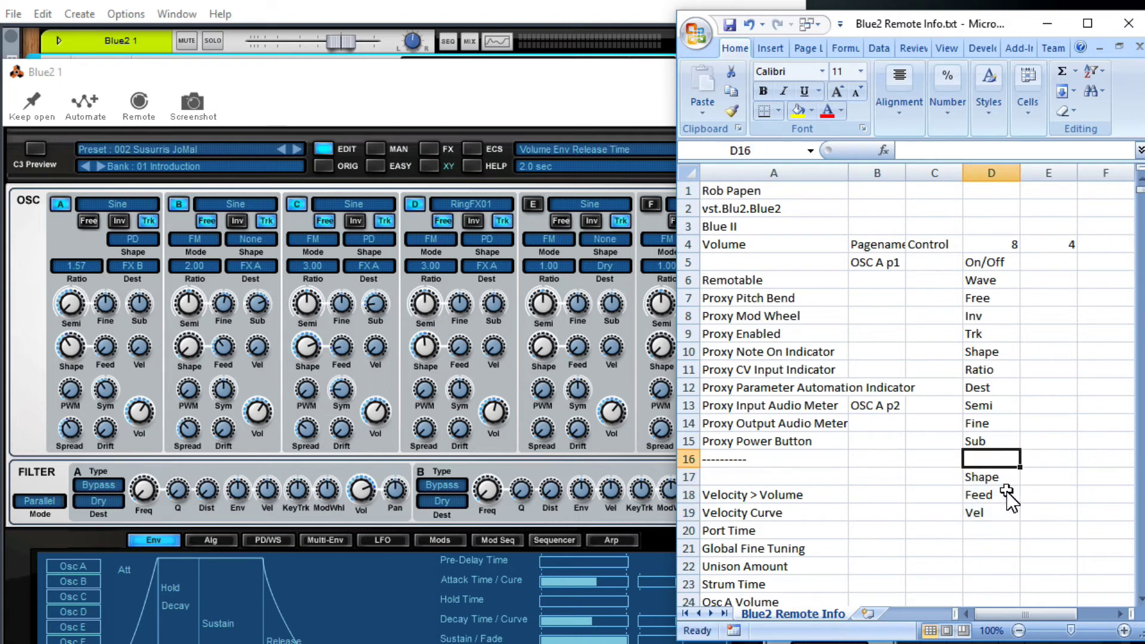
pyautogui.press('Up')
pyautogui.press('Up')
pyautogui.press('Up')
pyautogui.press('Down')
pyautogui.press('Down')
pyautogui.press('Down')
pyautogui.press('Down')
pyautogui.press('Down')
pyautogui.press('Down')
pyautogui.press('Down')
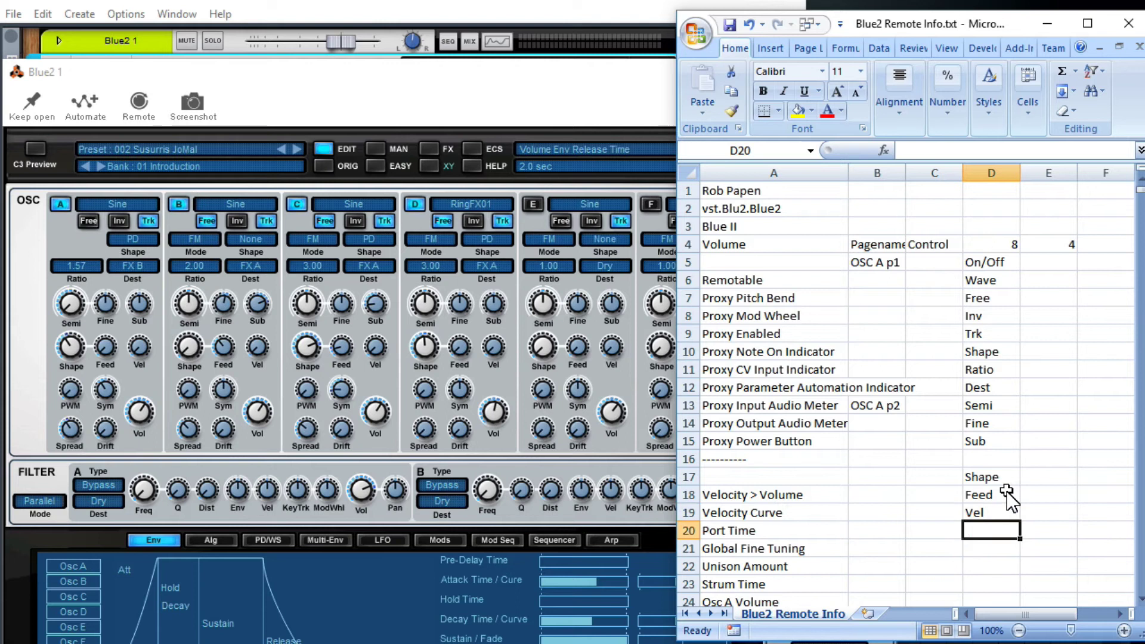
pyautogui.press('Down')
# Enter the labels PVM, Sym and Vol in D21–D23
pyautogui.write('PVM')
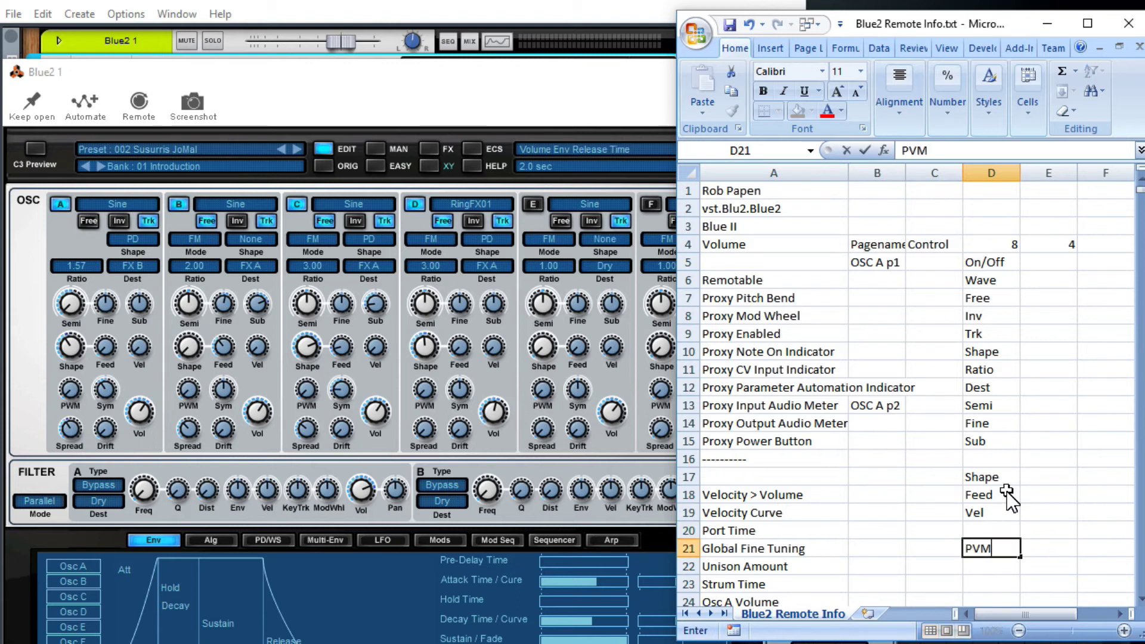
pyautogui.press('Return')
pyautogui.write('Sym')
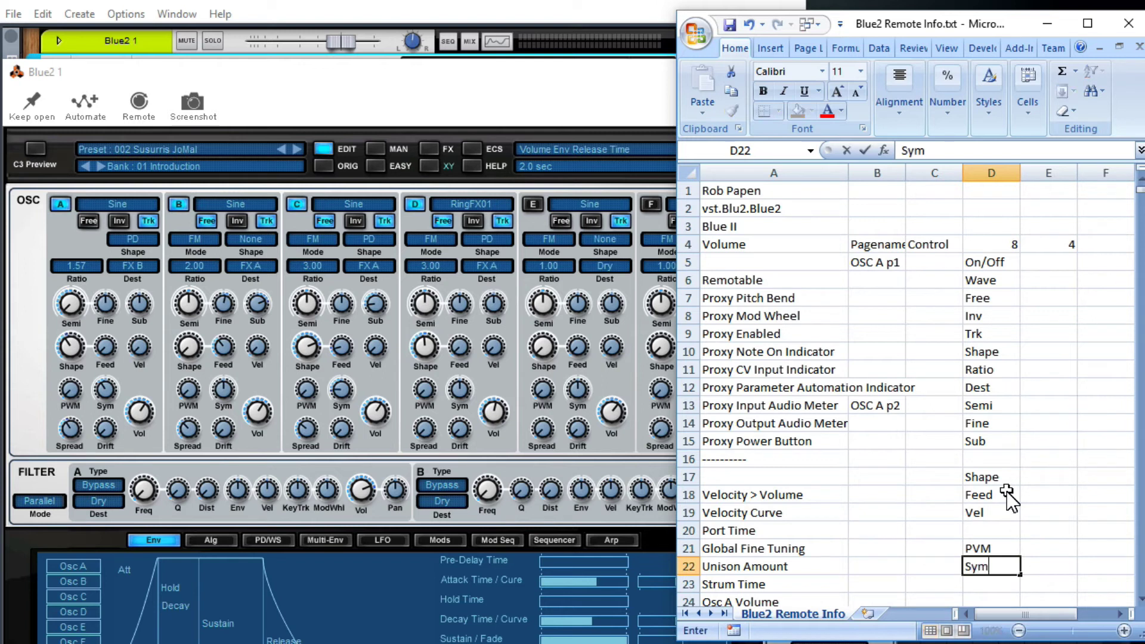
pyautogui.press('Return')
pyautogui.write('Vol')
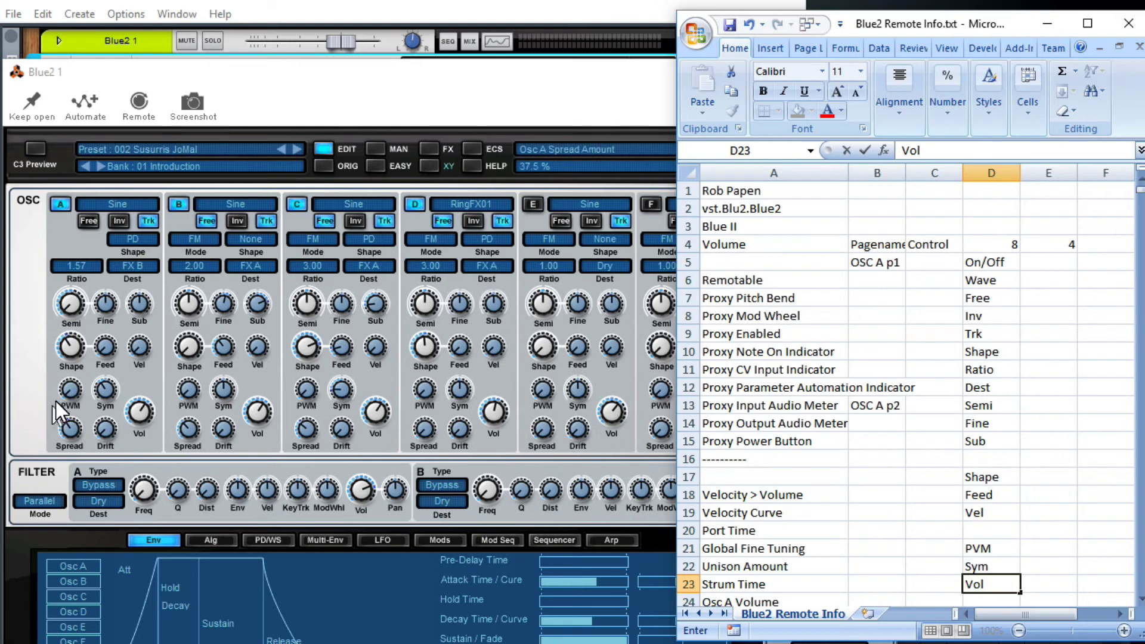
pyautogui.moveTo(102, 391)
pyautogui.moveTo(102, 436)
pyautogui.press('Return')
pyautogui.press('Return')
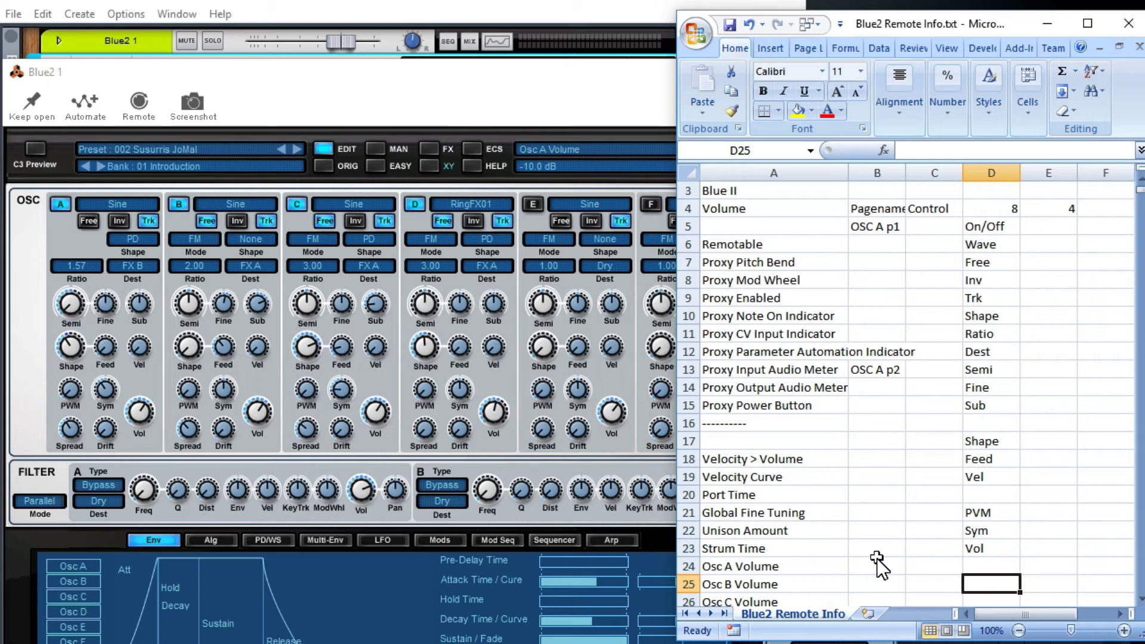
# Add Spread and Drift in D25–D26, leaving D24 blank
pyautogui.write('Spread')
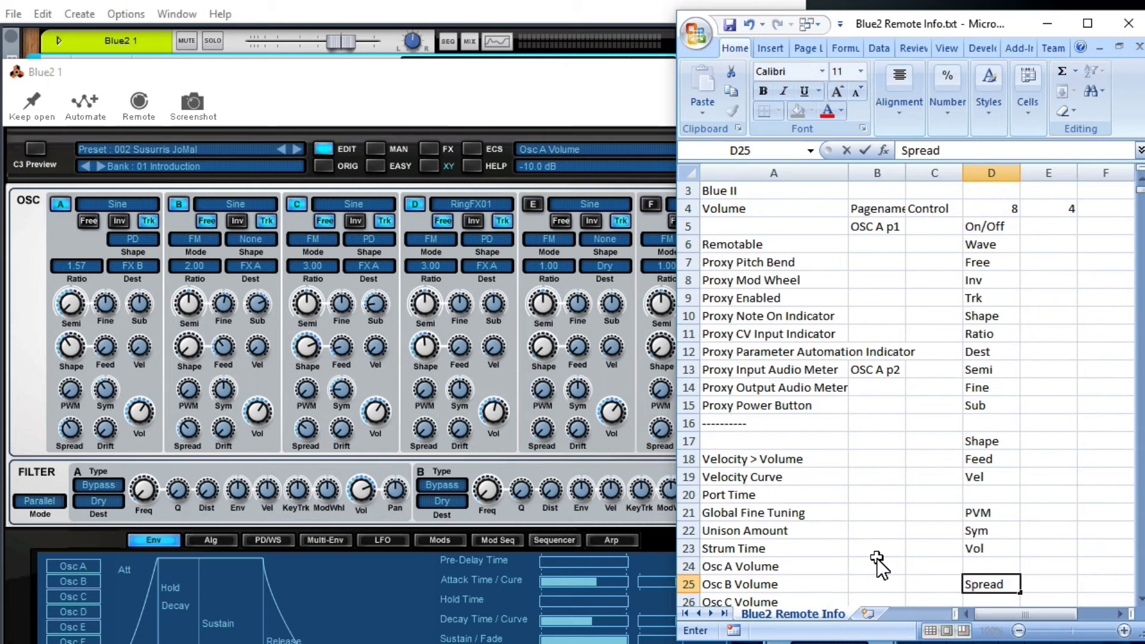
pyautogui.press('Return')
pyautogui.write('Drift')
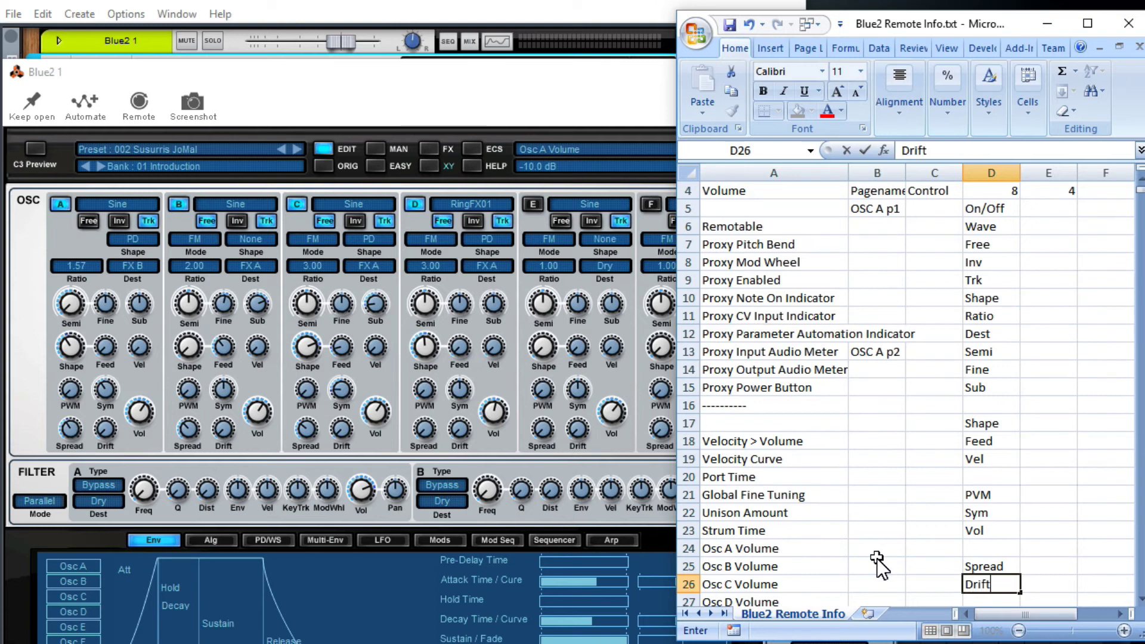
pyautogui.hotkey('ctrl', 'Return')
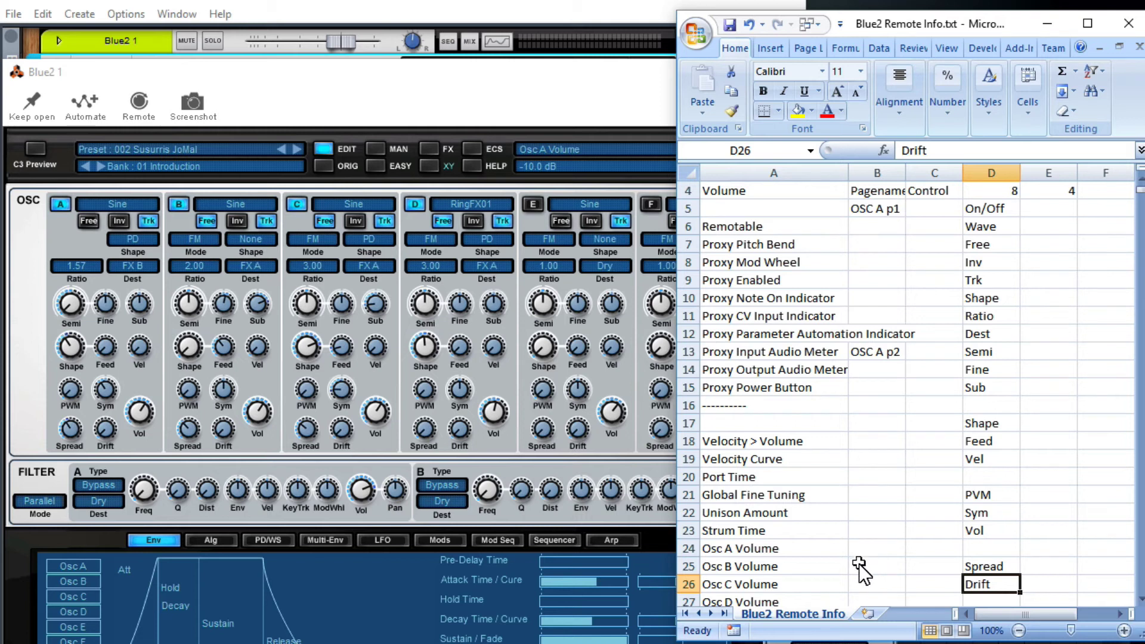
# Drag Osc A Volume from A24 into cell C23 beside the Vol label
pyautogui.click(768, 550)
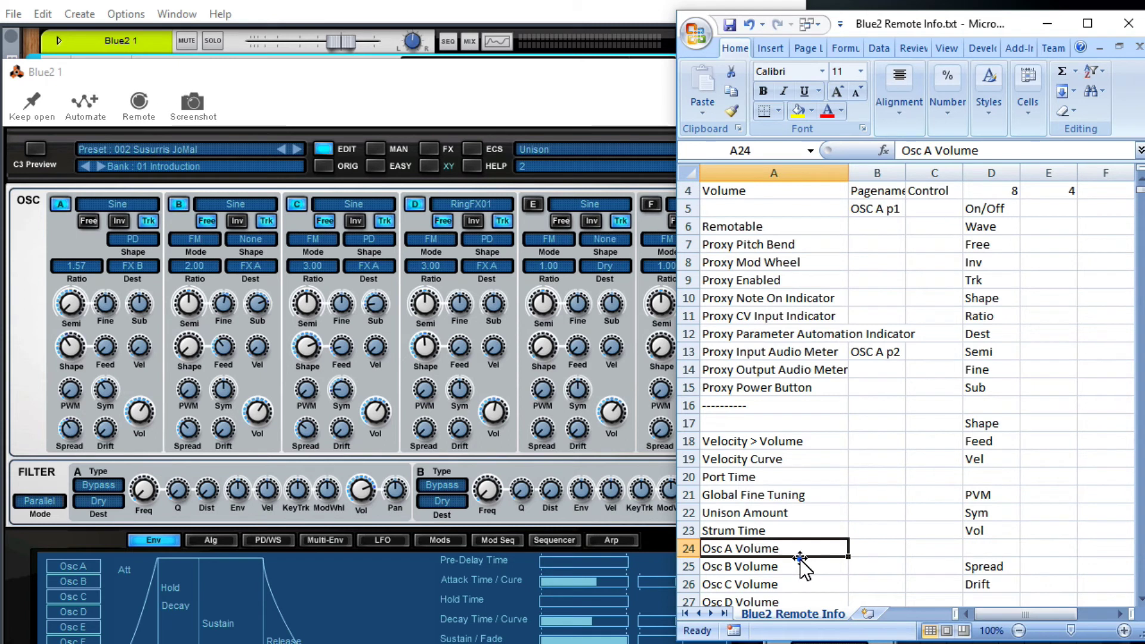
pyautogui.moveTo(800, 559); pyautogui.dragTo(931, 531)
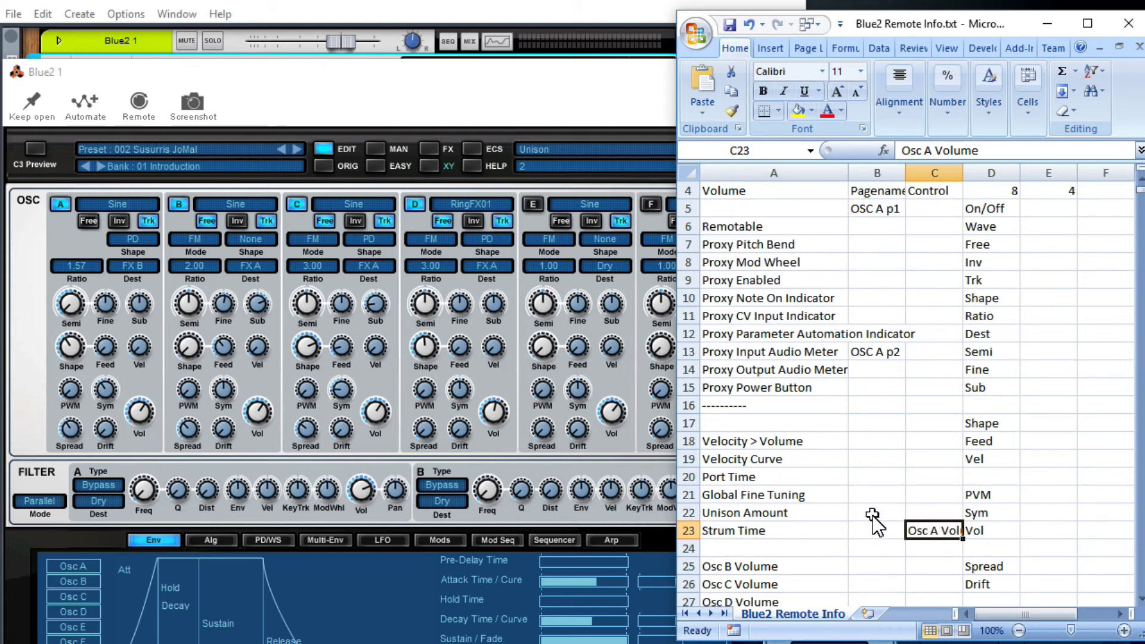
pyautogui.scroll(-2, 820, 558)
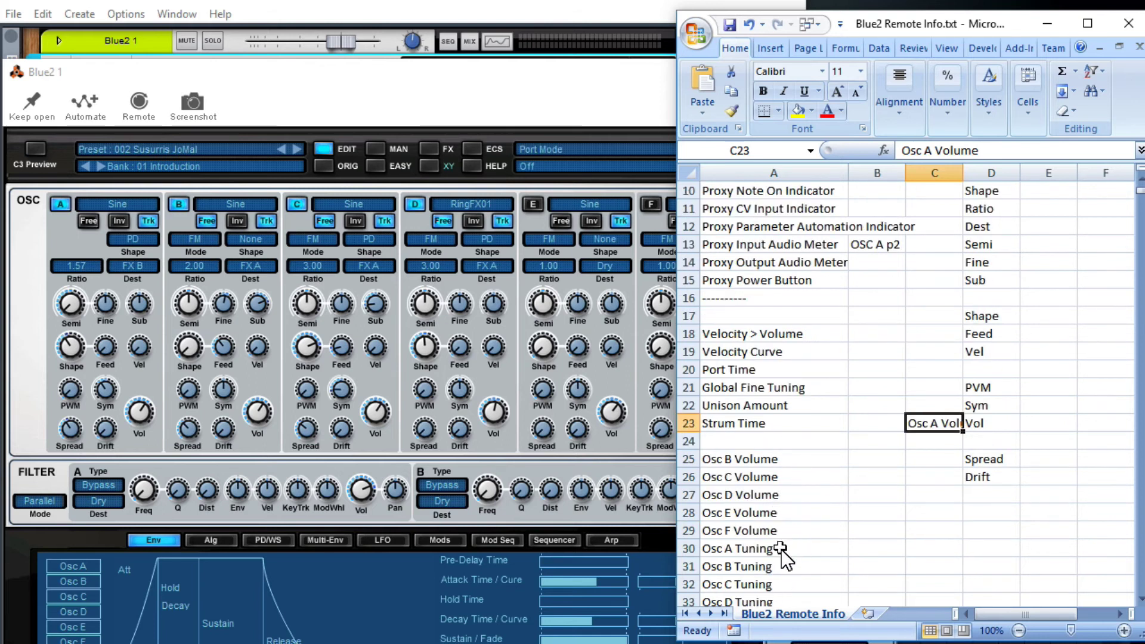
pyautogui.click(782, 549)
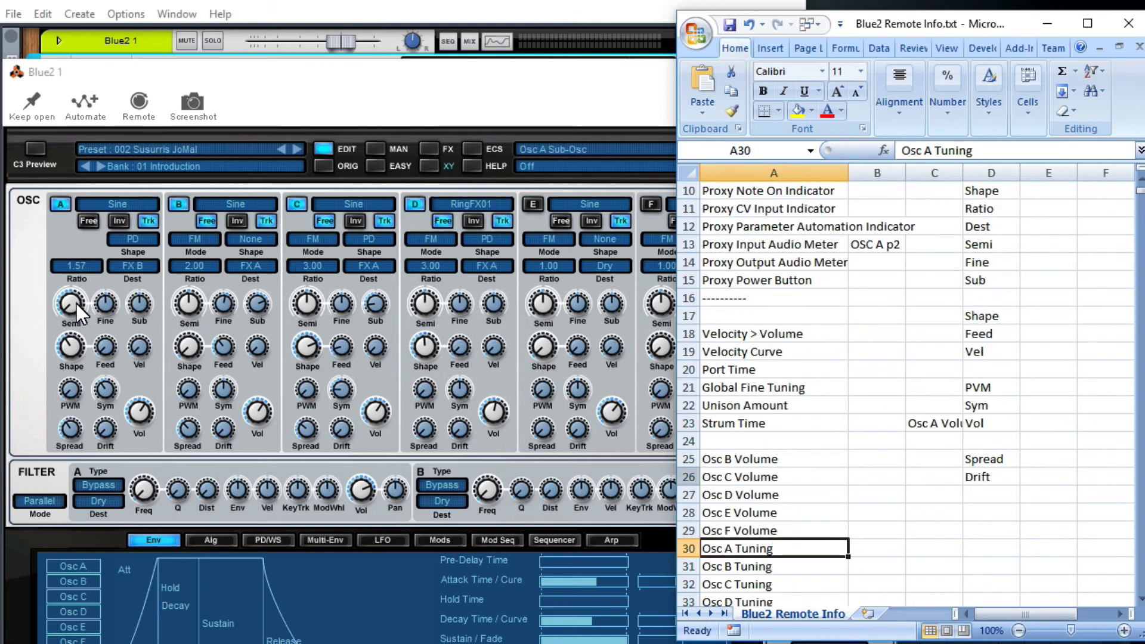
# Check in Blue2's Remote mapping that the Semi knob's parameter is Osc A Tuning
pyautogui.click(137, 102)
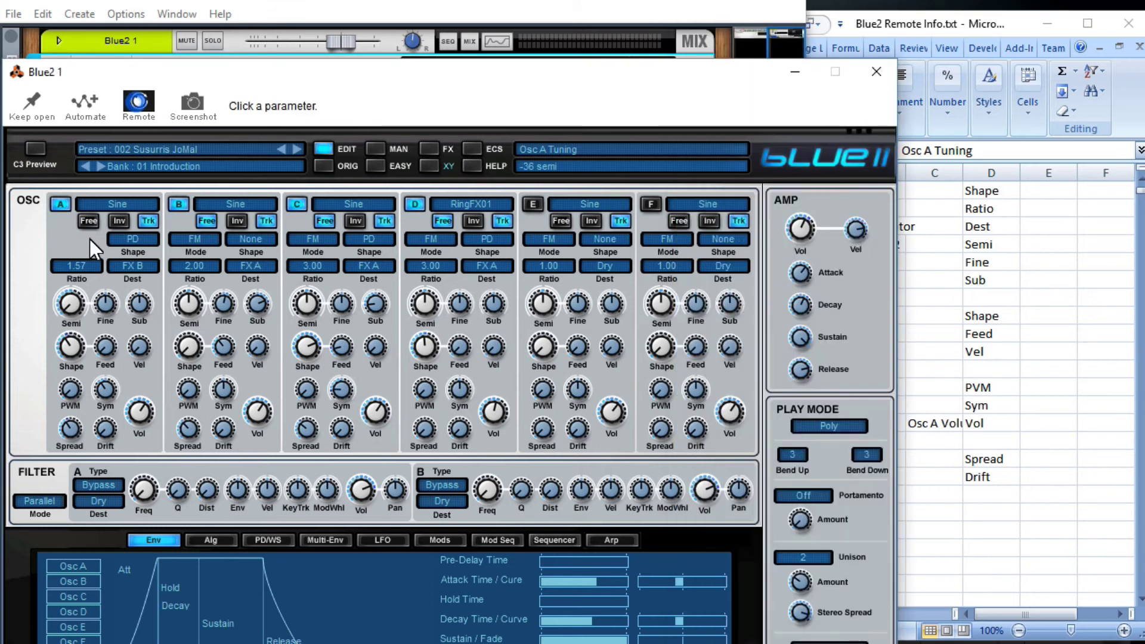
pyautogui.click(72, 303)
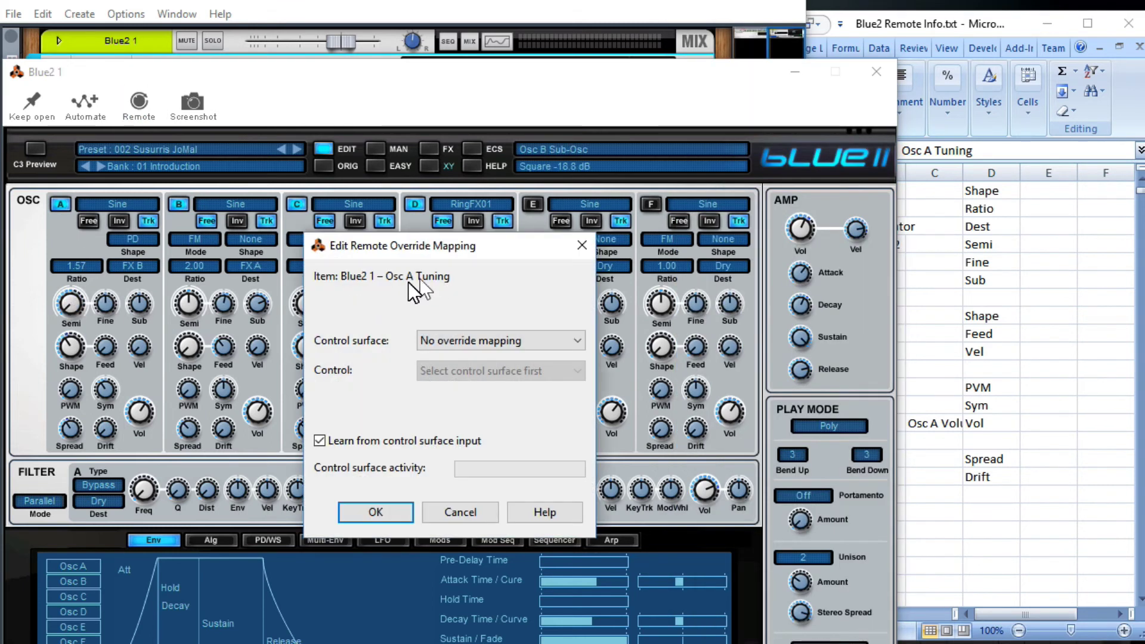
pyautogui.click(470, 514)
# Copy Osc A Tuning from A30 into cell C13 beside the Semi label
pyautogui.click(931, 485)
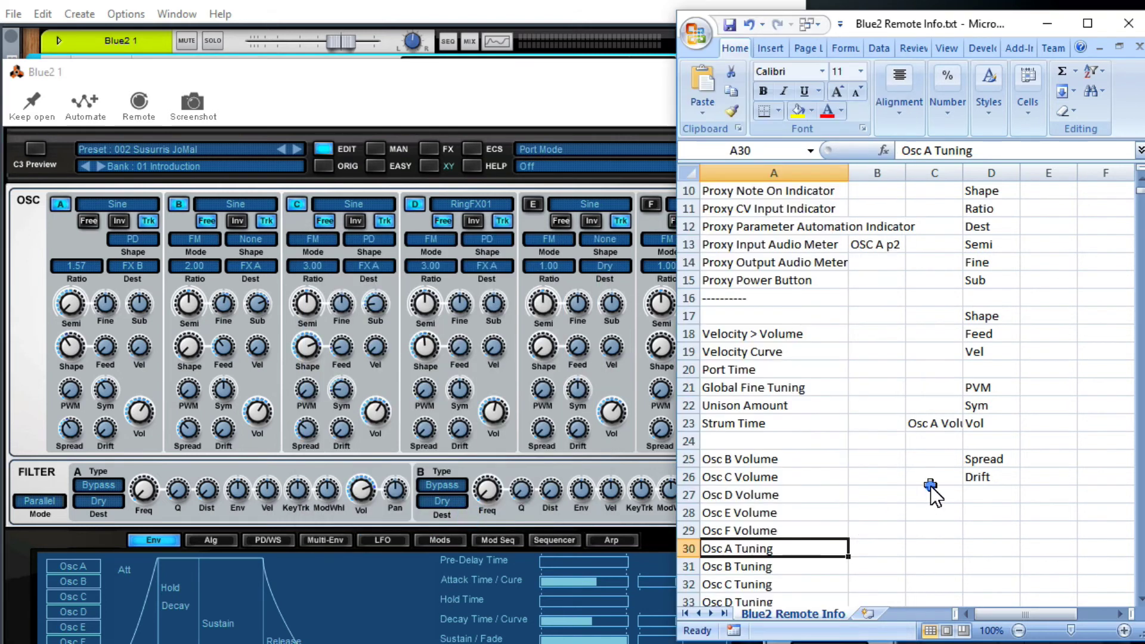
pyautogui.click(807, 561)
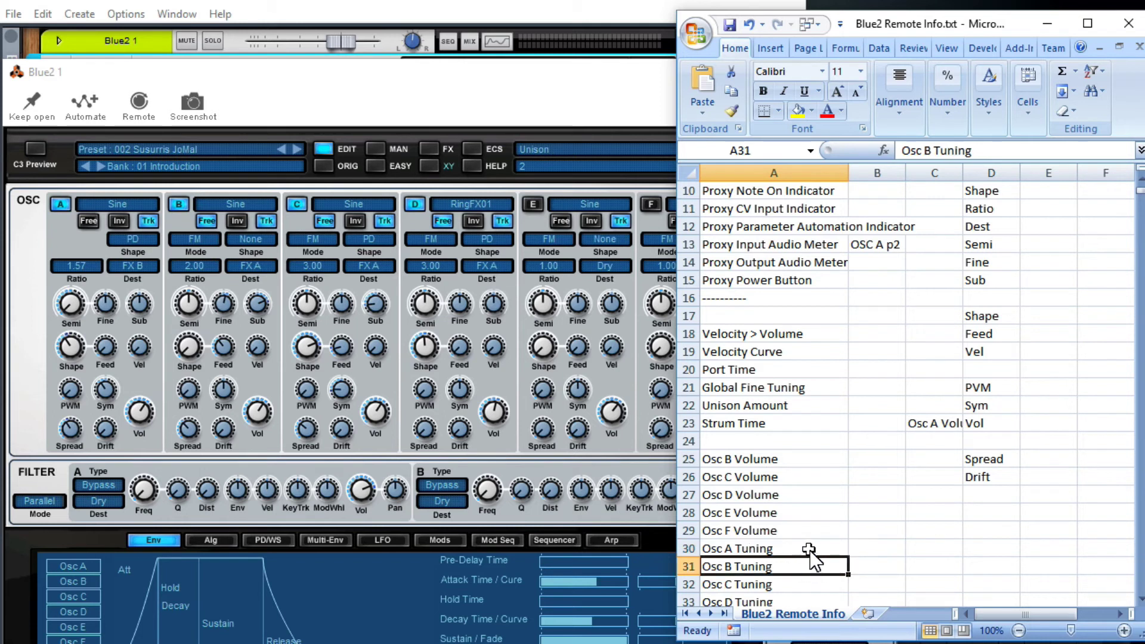
pyautogui.click(809, 552)
pyautogui.hotkey('ctrl', 'c')
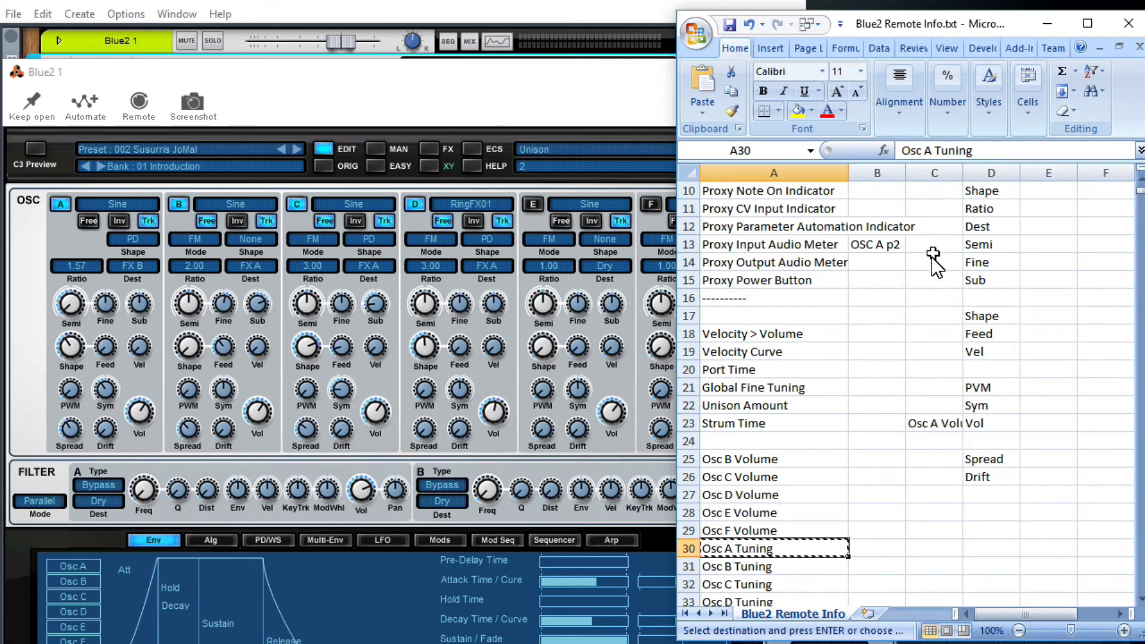
pyautogui.click(936, 248)
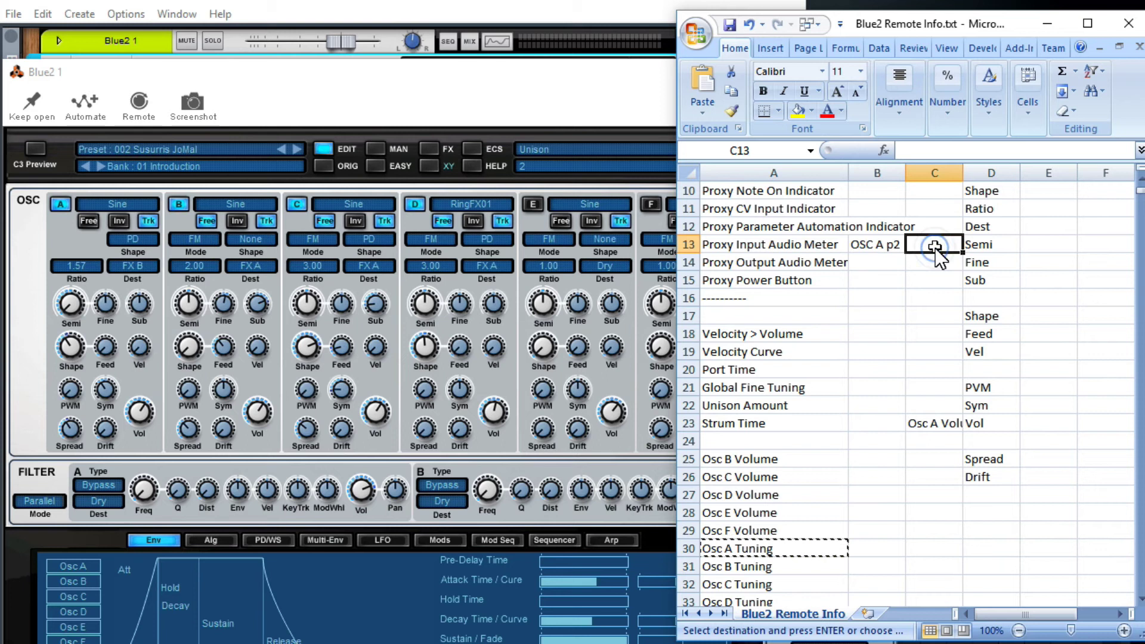
pyautogui.press('Return')
pyautogui.press('Return')
pyautogui.click(935, 248)
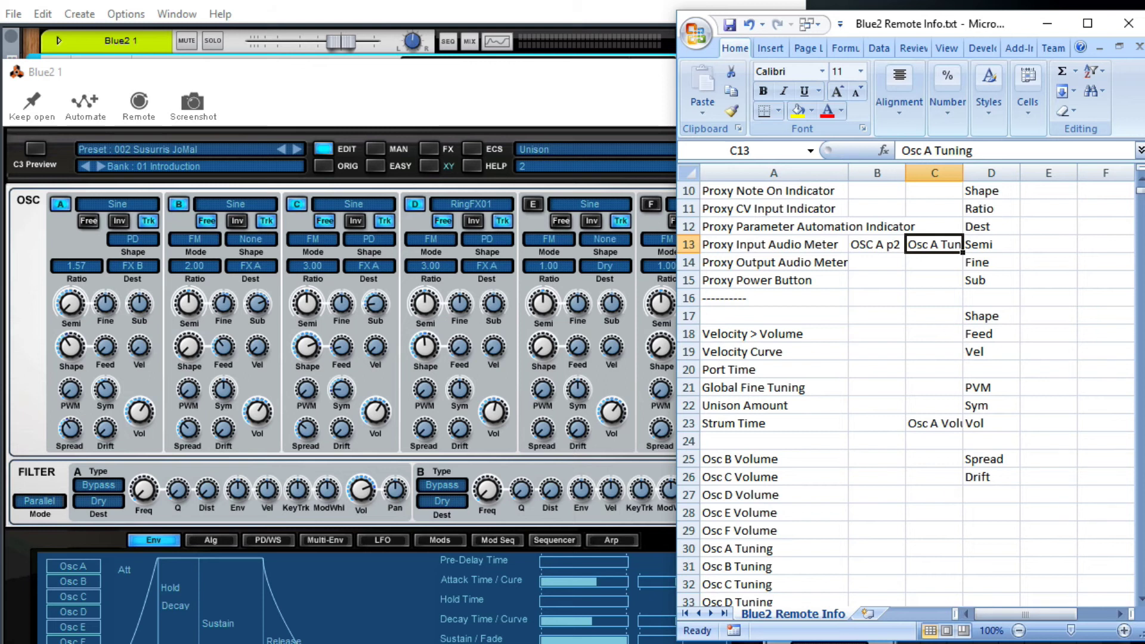
# Narrow column A, auto-fit column C to the full control names, and widen the window
pyautogui.hotkey('alt', 'Tab')
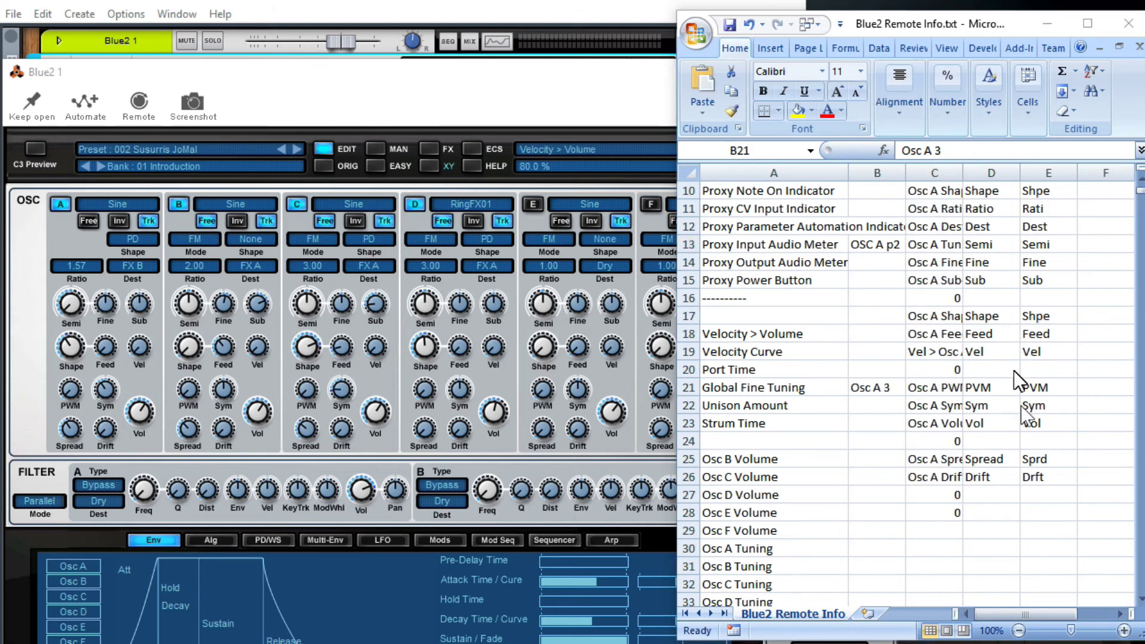
pyautogui.click(1006, 24)
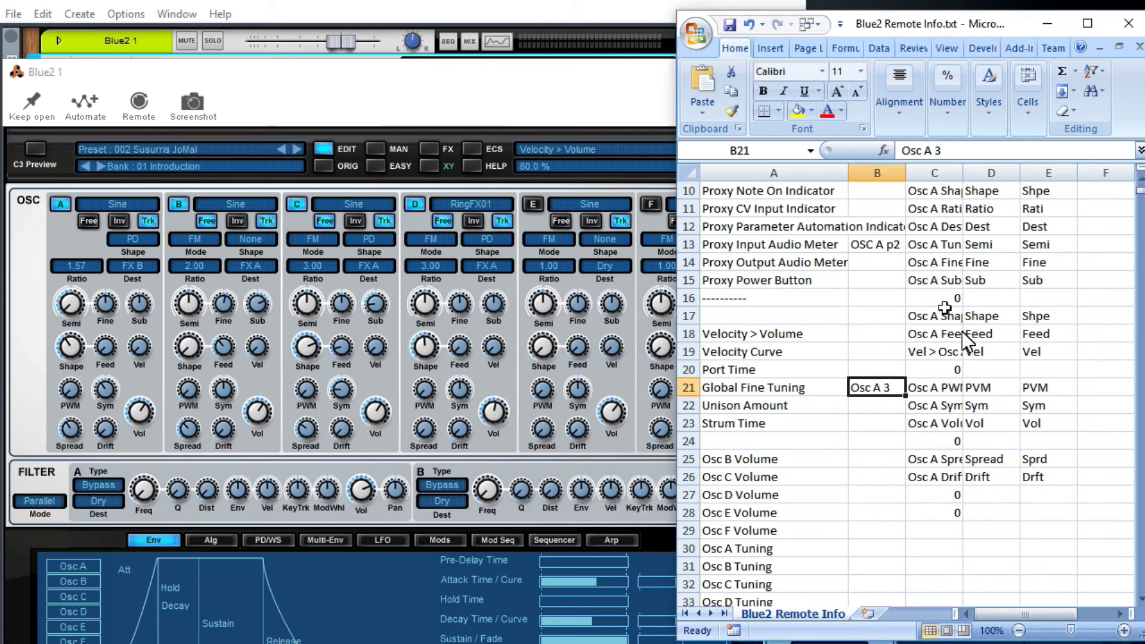
pyautogui.scroll(3, 978, 352)
pyautogui.scroll(-1, 974, 358)
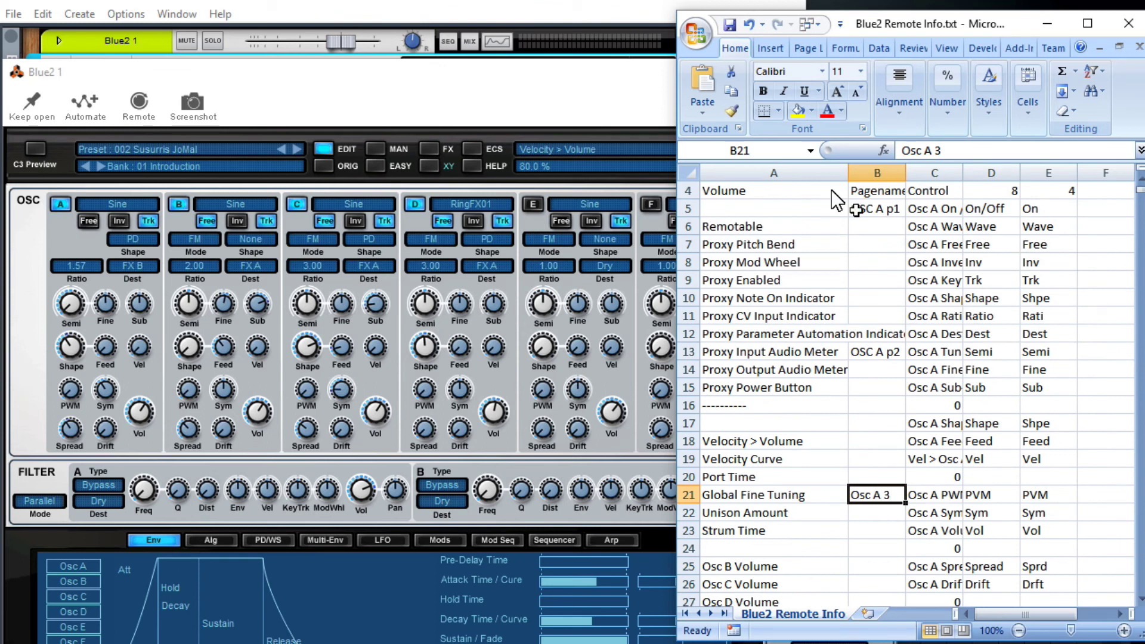
pyautogui.moveTo(850, 178); pyautogui.dragTo(903, 178)
pyautogui.doubleClick(958, 174)
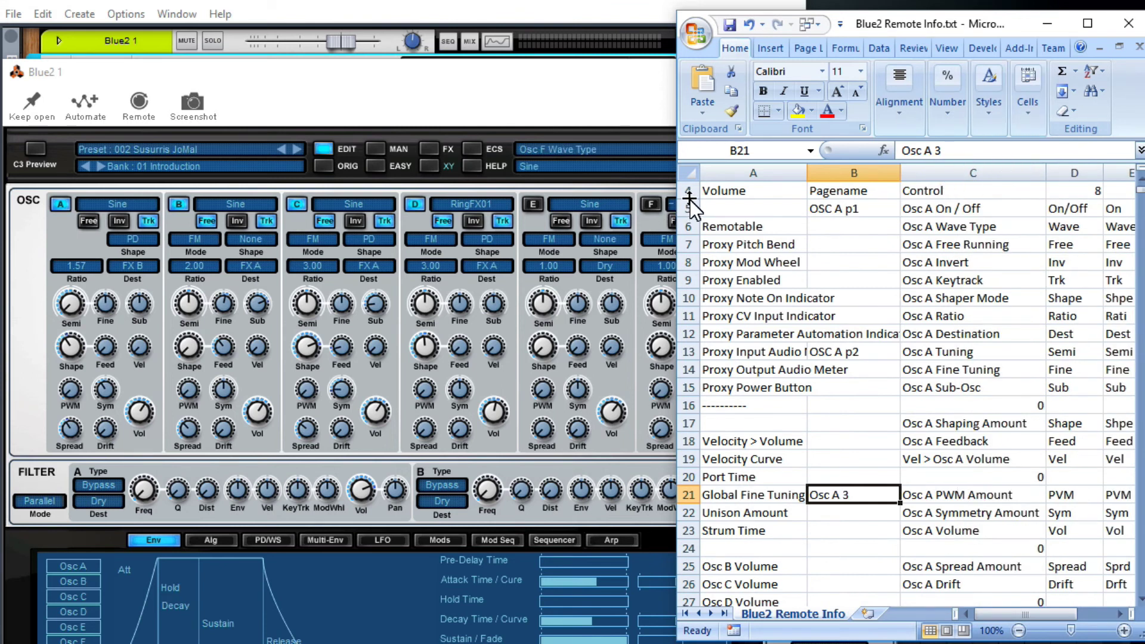
pyautogui.moveTo(675, 158); pyautogui.dragTo(562, 158)
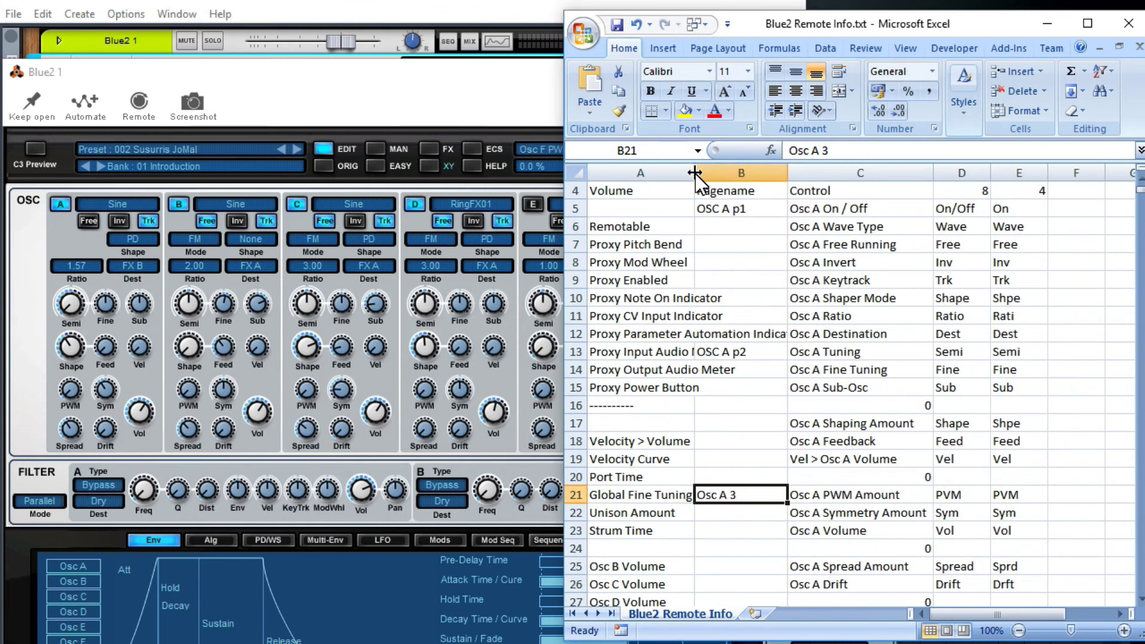
pyautogui.moveTo(696, 173); pyautogui.dragTo(766, 178)
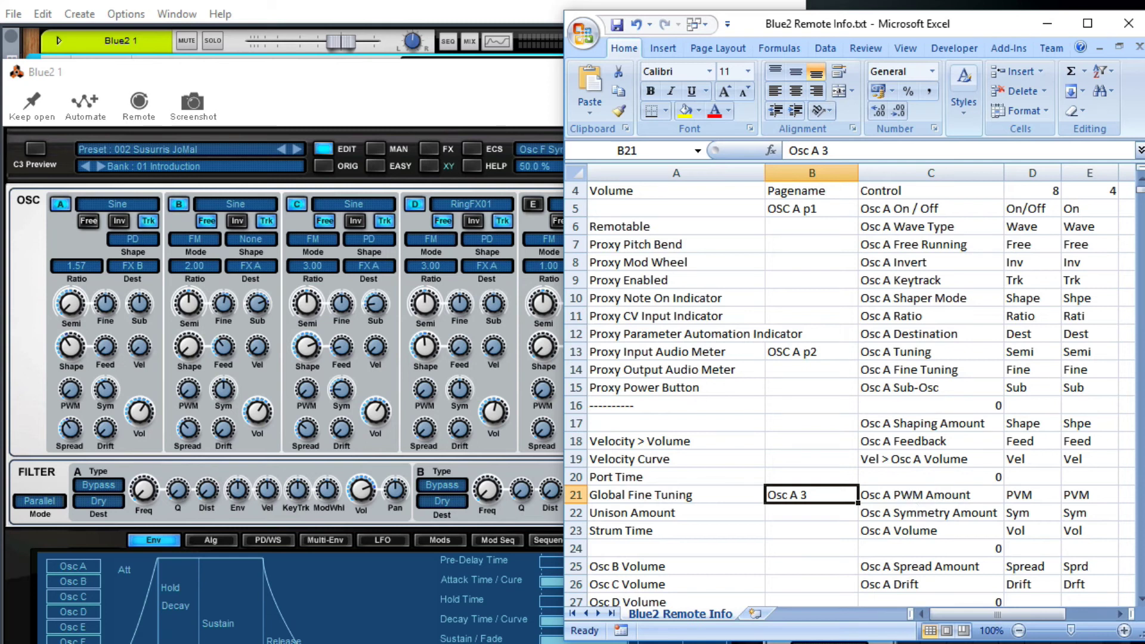
# Switch focus away from the Excel window
pyautogui.hotkey('alt', 'Tab')
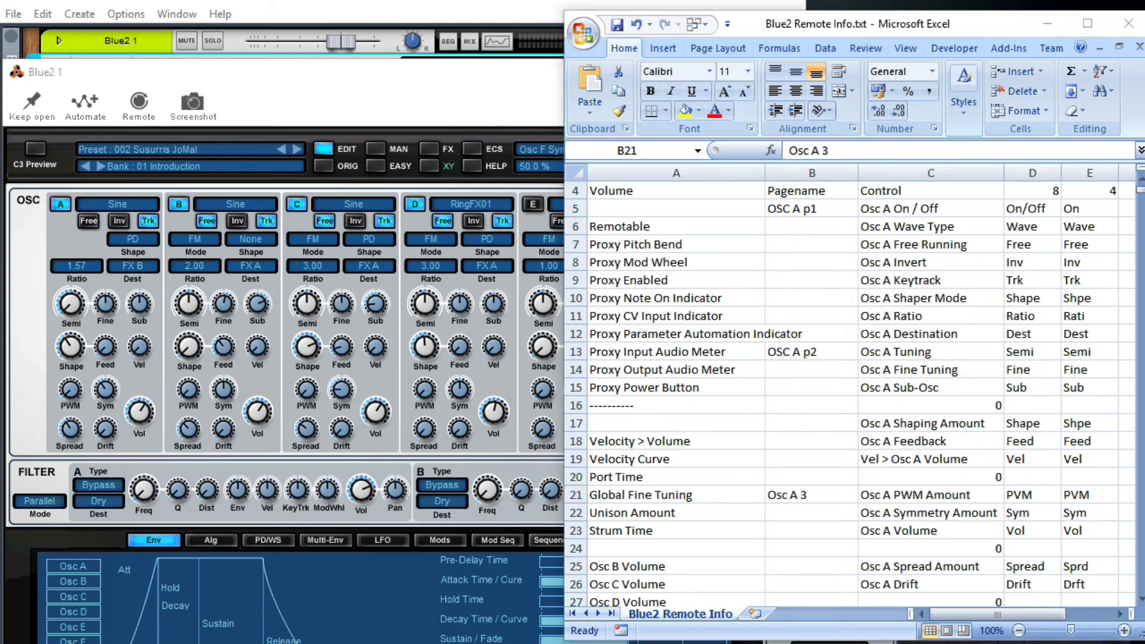